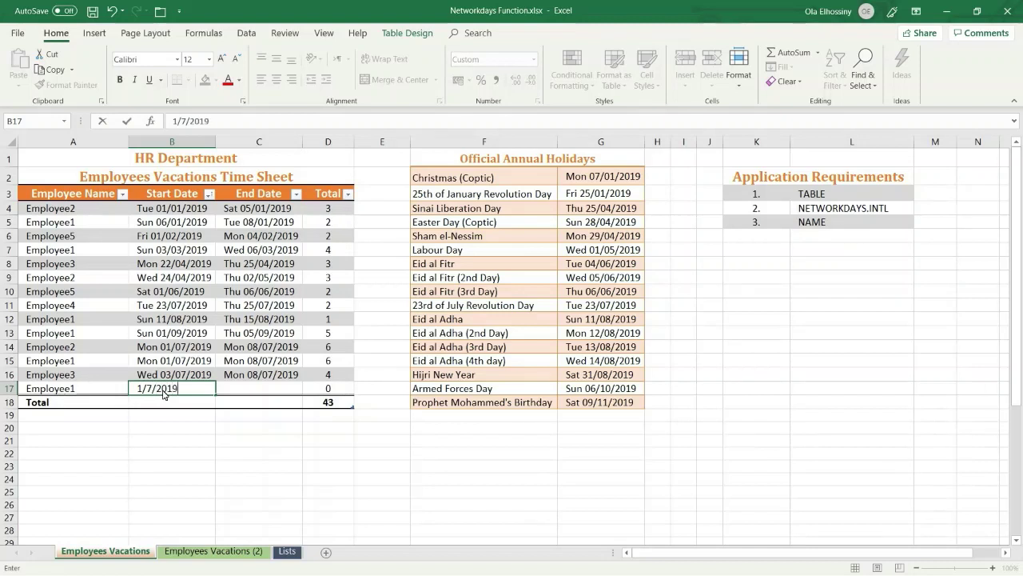
- Complete the last Employee1 vacation row with start date 1/7/2019 and end date 8/7/2019
{"action": "key", "text": "Tab"}
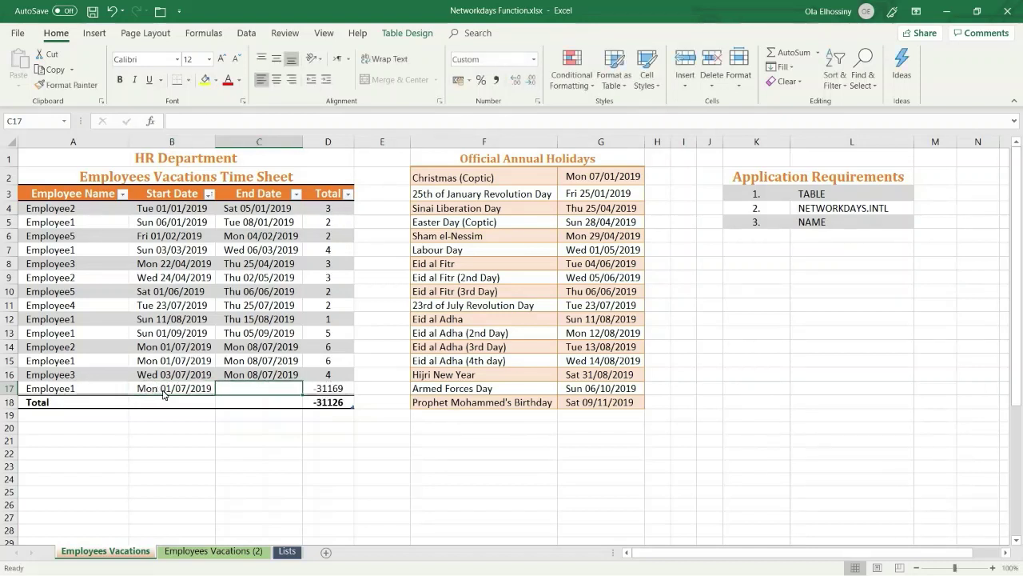
{"action": "type", "text": "8/0"}
{"action": "type", "text": "7/2"}
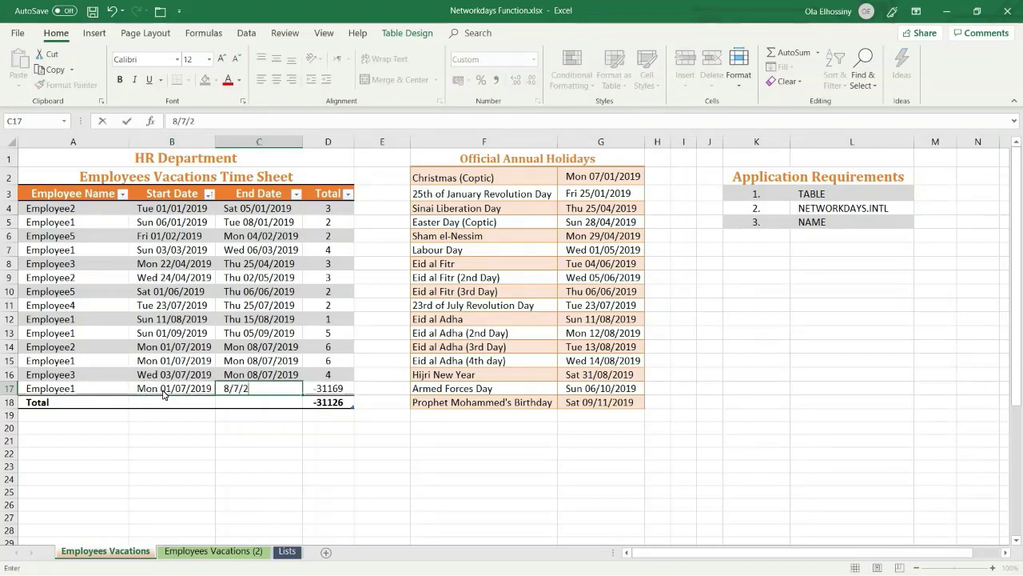
{"action": "type", "text": "019"}
{"action": "key", "text": "Tab"}
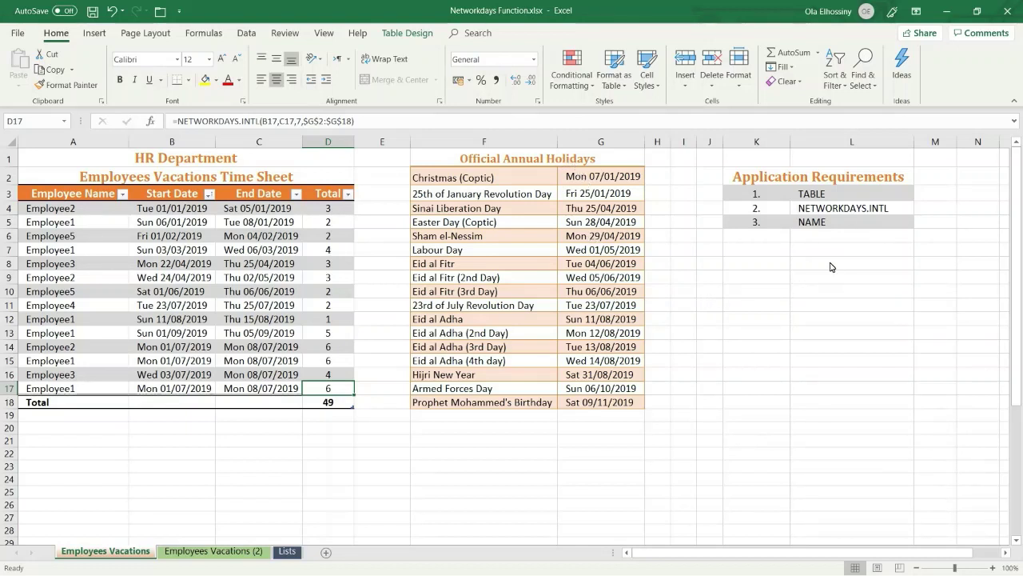
{"action": "left_click", "coordinate": [828, 197]}
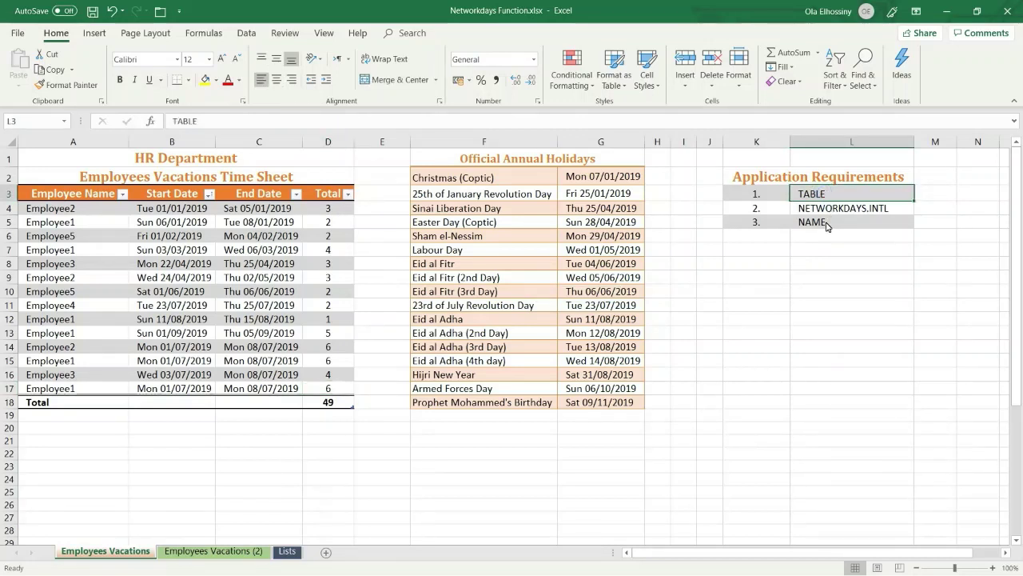
{"action": "left_click", "coordinate": [826, 225]}
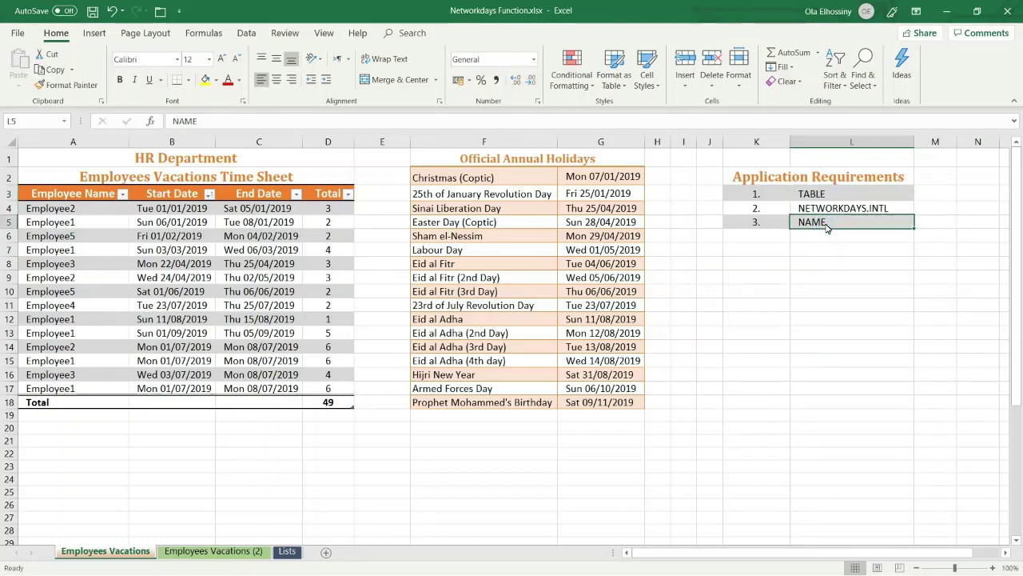
- On the Lists sheet, name the range of entries Employee1 through Employee6 EmployeesList
{"action": "left_click", "coordinate": [288, 552]}
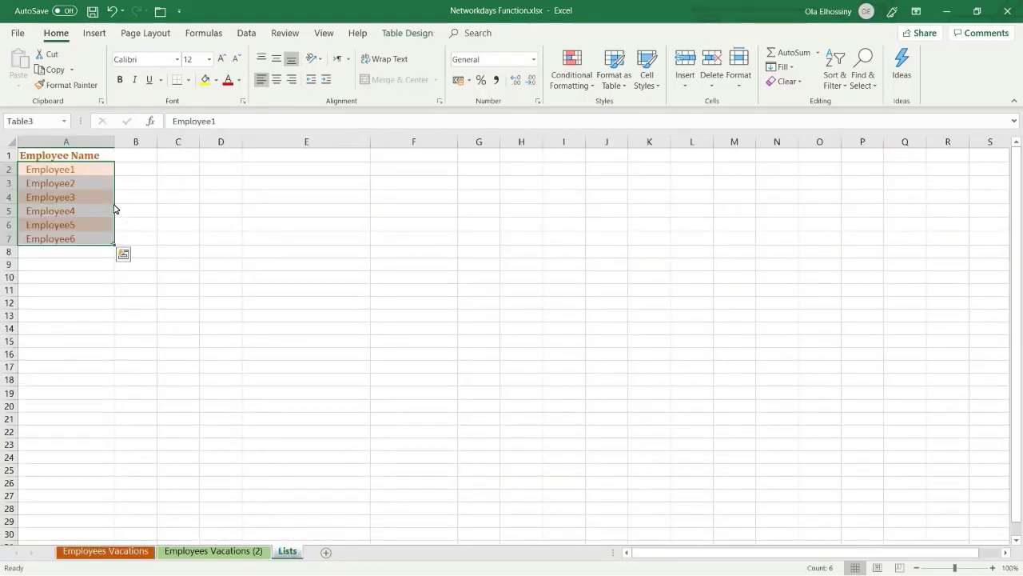
{"action": "left_click", "coordinate": [95, 173]}
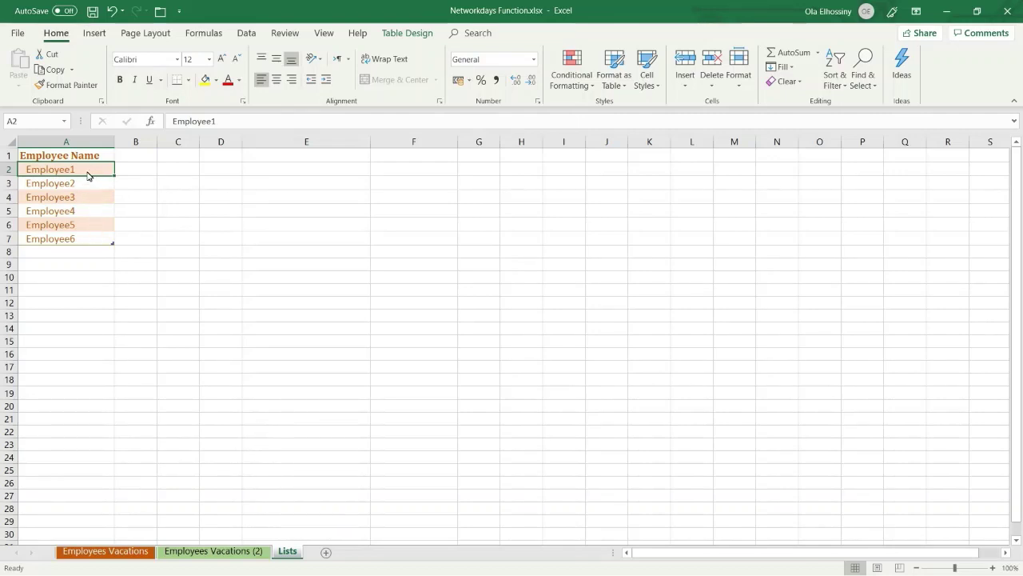
{"action": "left_click_drag", "start_coordinate": [88, 174], "coordinate": [87, 243]}
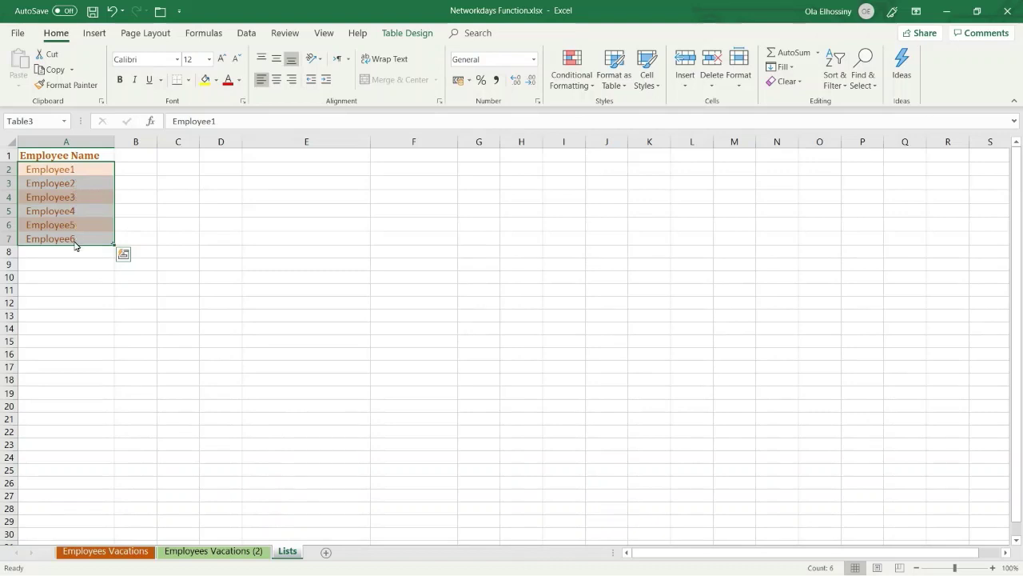
{"action": "left_click", "coordinate": [15, 124]}
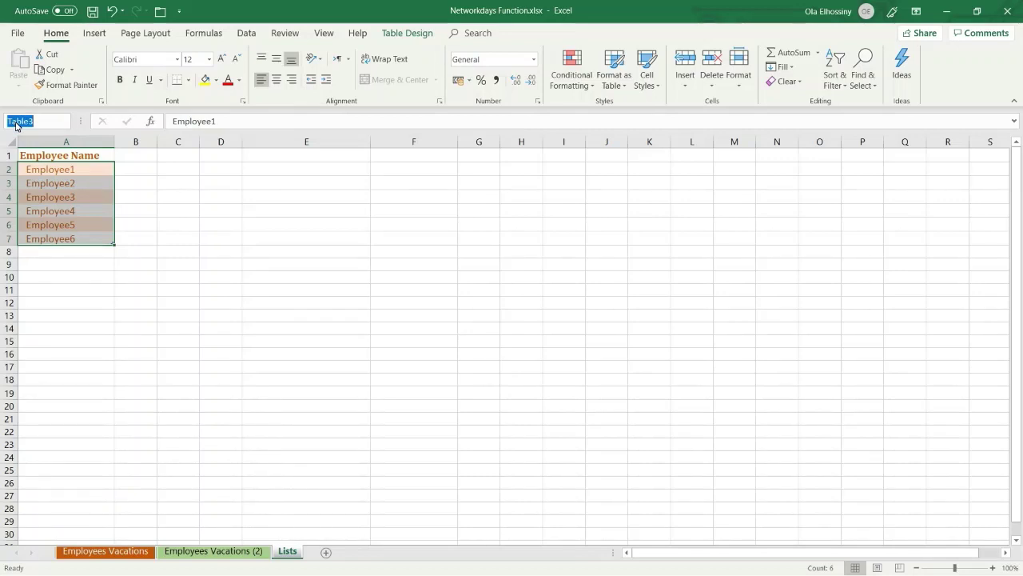
{"action": "type", "text": "E"}
{"action": "type", "text": "mployeesList"}
{"action": "key", "text": "Return"}
{"action": "left_click", "coordinate": [258, 211]}
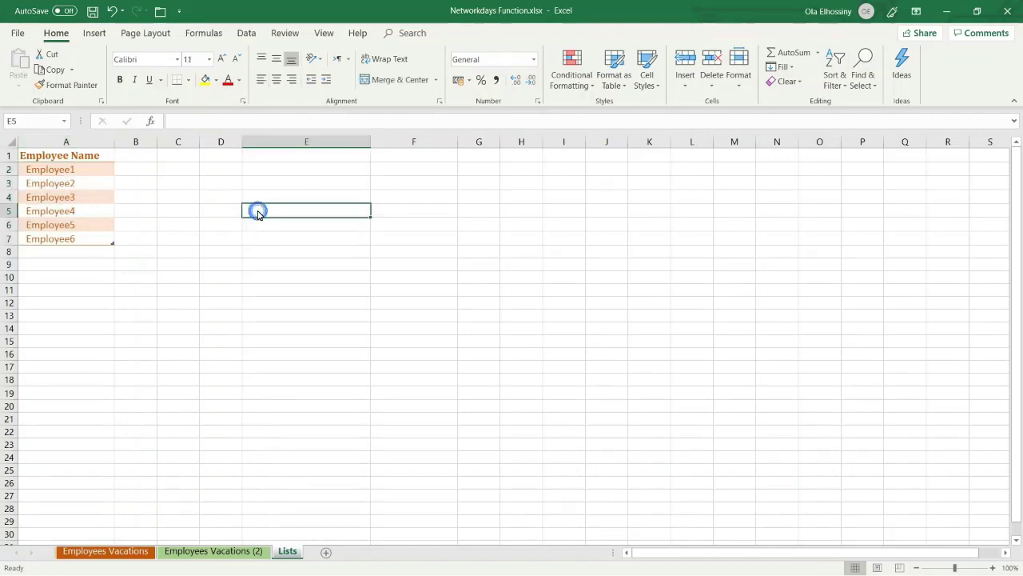
- On the Employees Vacations (2) sheet, review the official holiday dates and the time sheet's column headers
{"action": "left_click", "coordinate": [227, 551]}
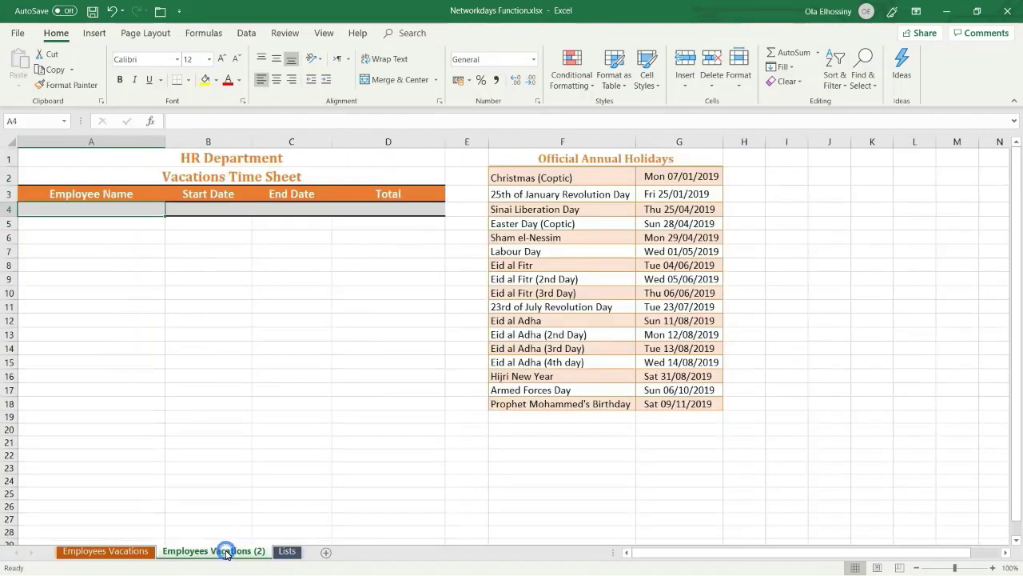
{"action": "left_click", "coordinate": [779, 347]}
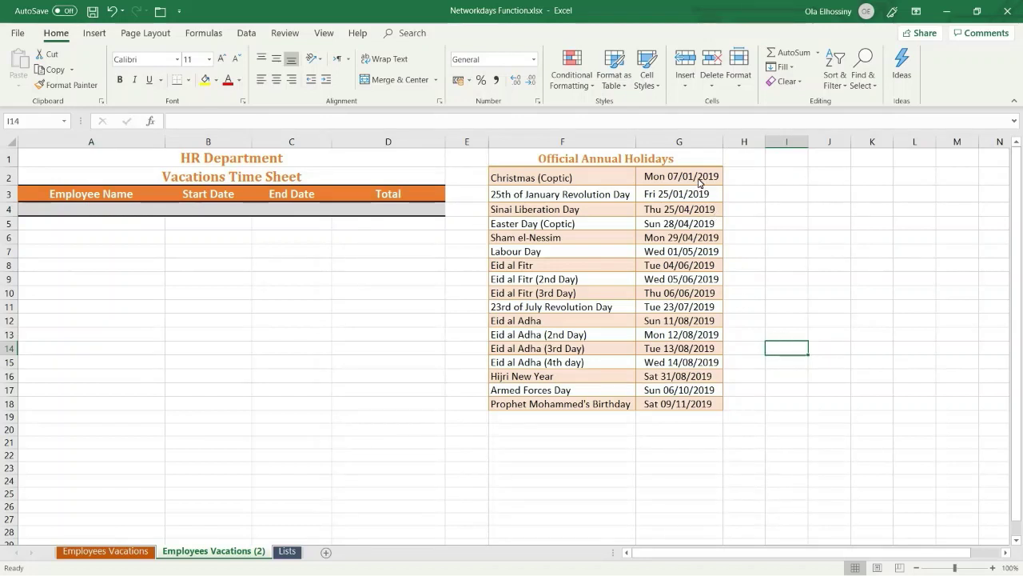
{"action": "left_click_drag", "start_coordinate": [698, 179], "coordinate": [701, 405]}
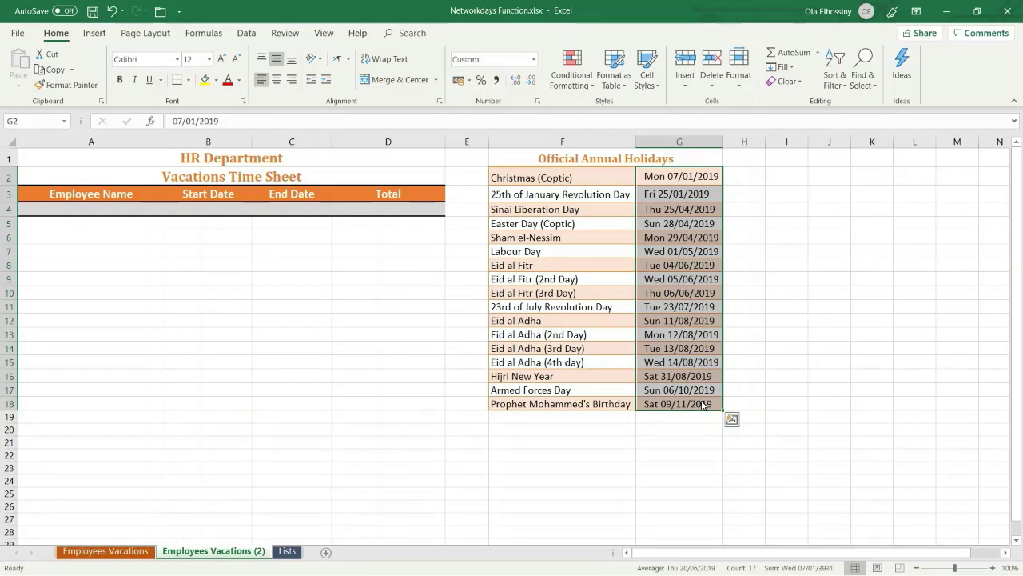
{"action": "left_click", "coordinate": [788, 362]}
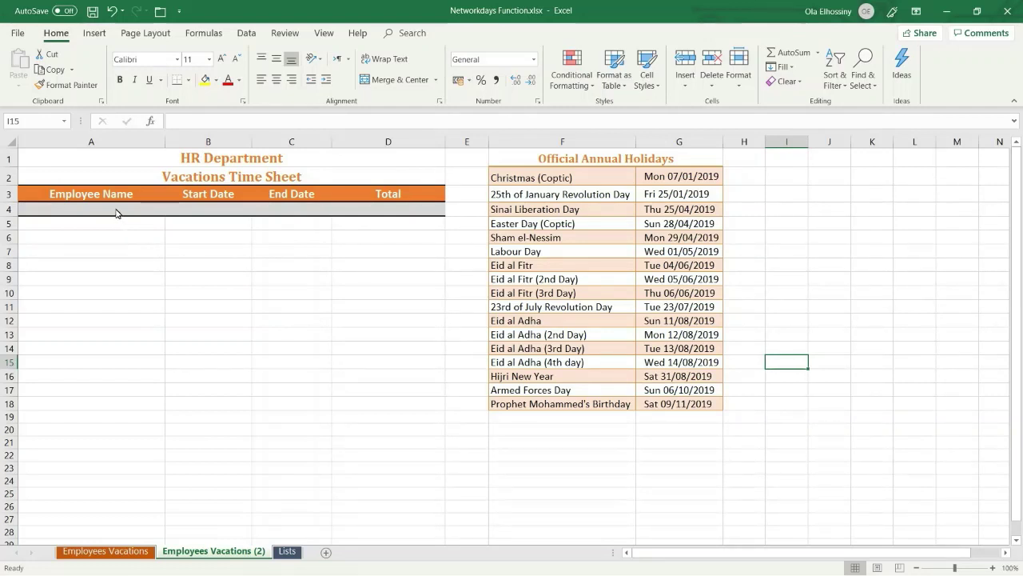
{"action": "left_click", "coordinate": [90, 199]}
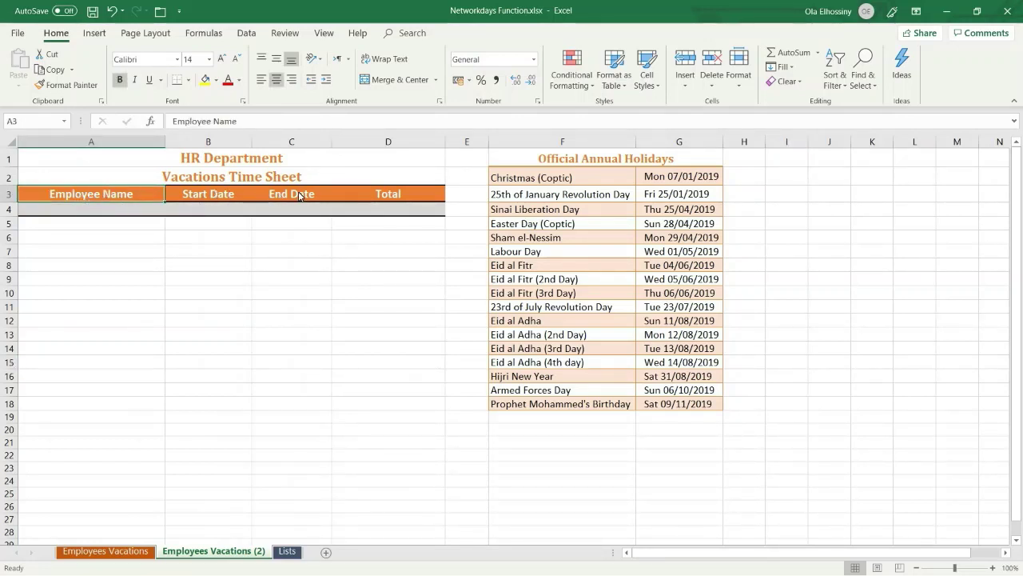
{"action": "left_click", "coordinate": [387, 195]}
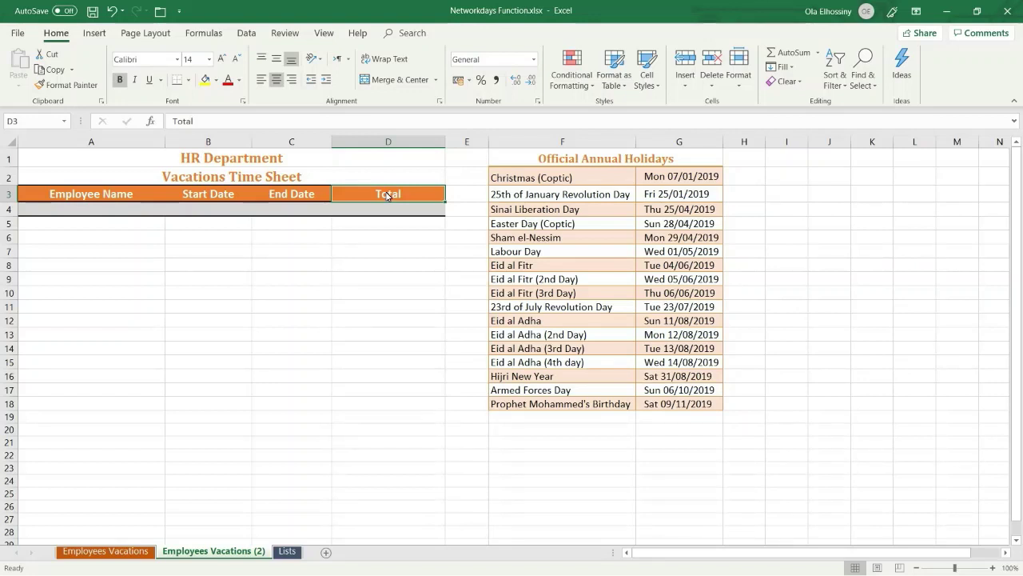
- Format A3:D4 of the vacations time sheet as a table with headers, using the orange style in the third Medium row
{"action": "left_click", "coordinate": [117, 197]}
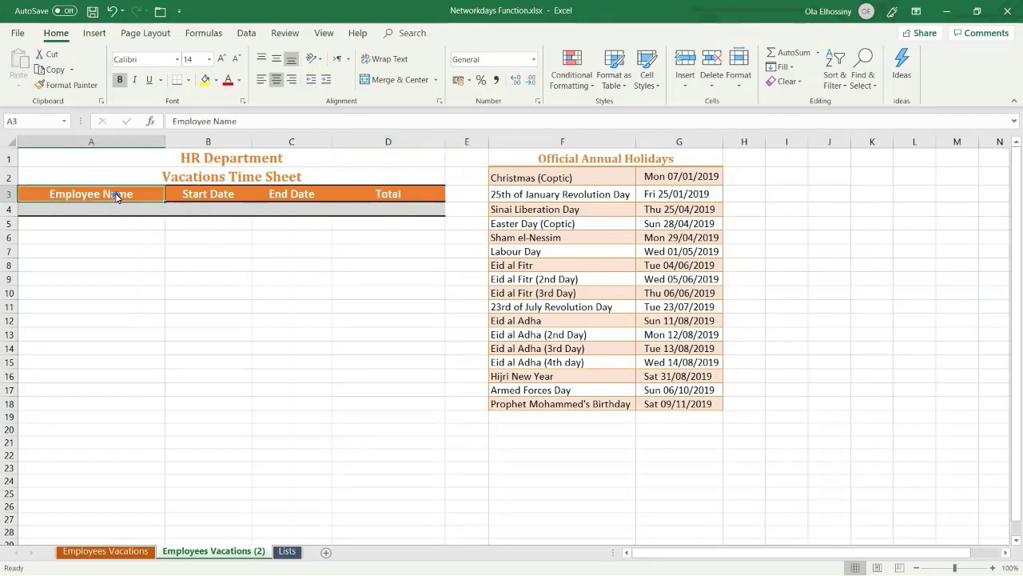
{"action": "left_click_drag", "start_coordinate": [117, 196], "coordinate": [398, 210]}
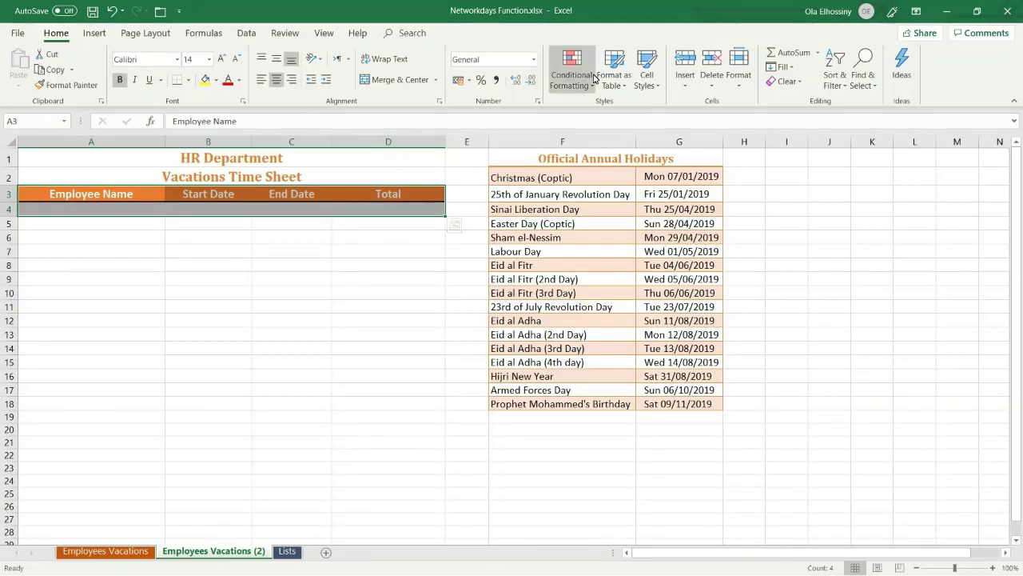
{"action": "left_click", "coordinate": [622, 77]}
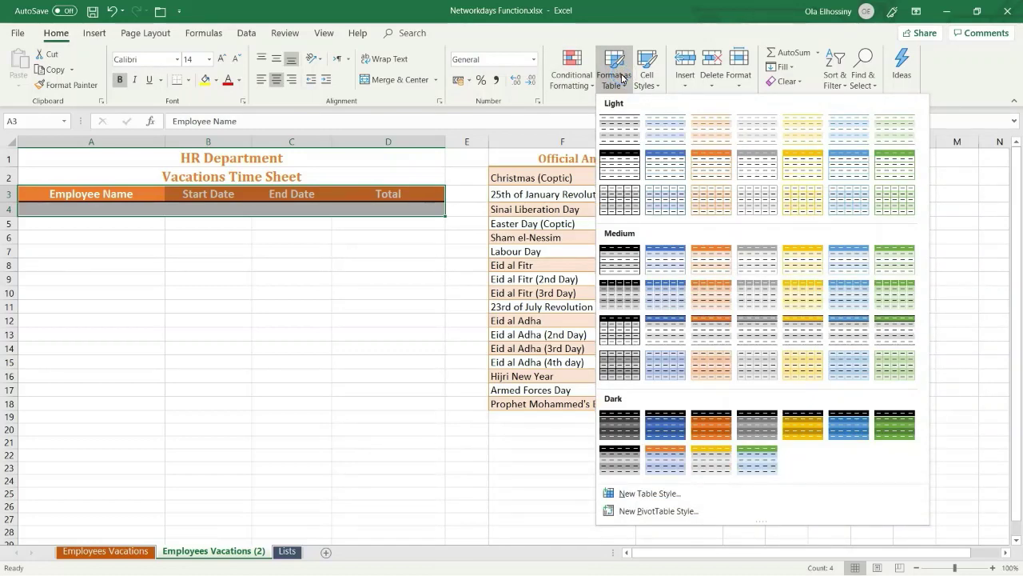
{"action": "left_click", "coordinate": [714, 336]}
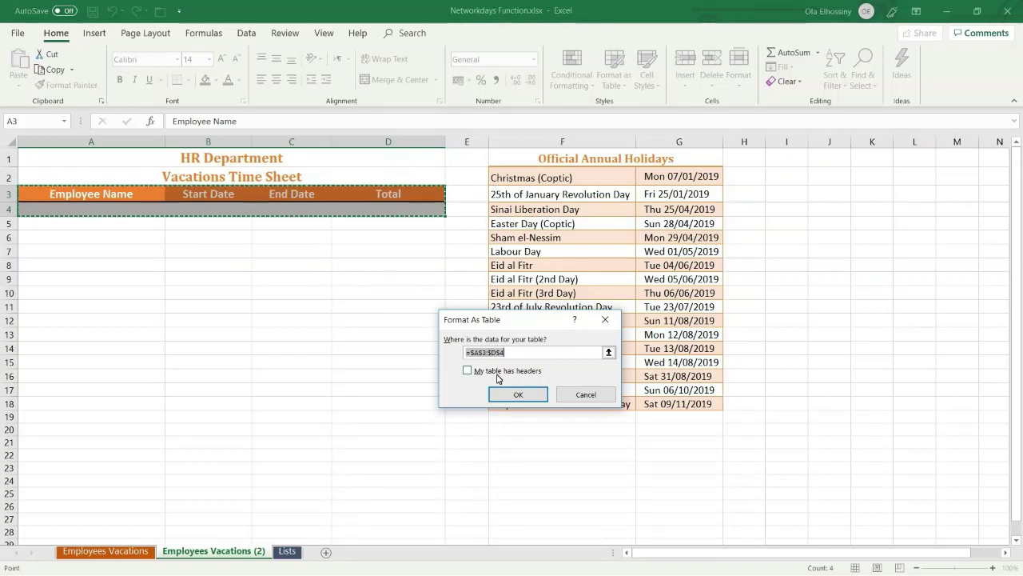
{"action": "left_click", "coordinate": [466, 373]}
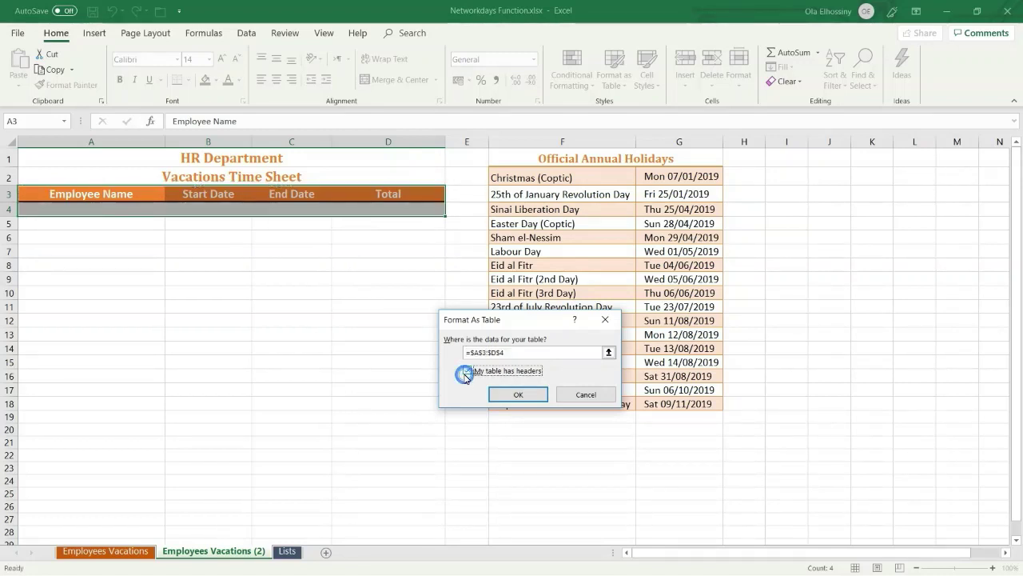
{"action": "left_click", "coordinate": [505, 395]}
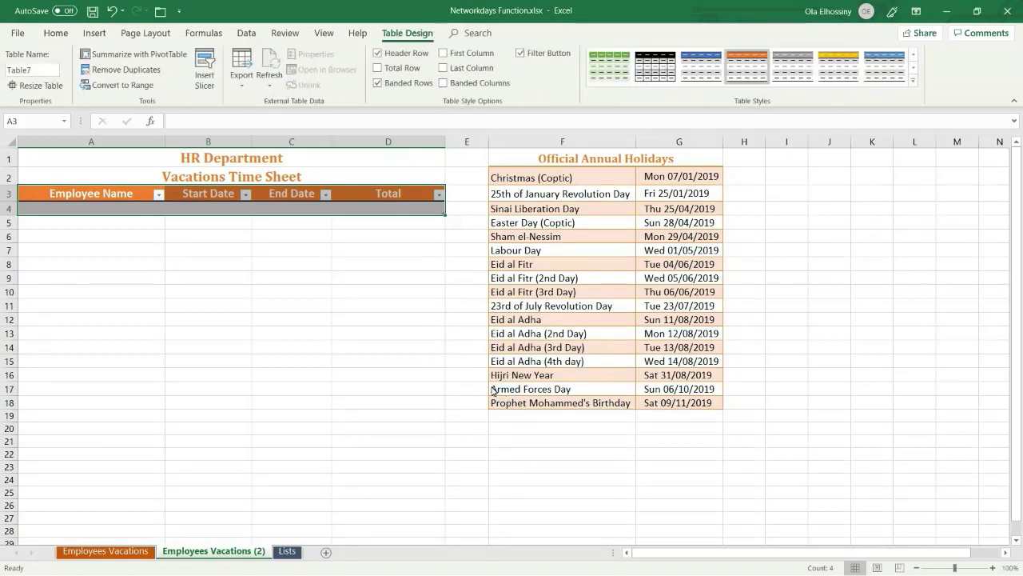
{"action": "left_click", "coordinate": [383, 214]}
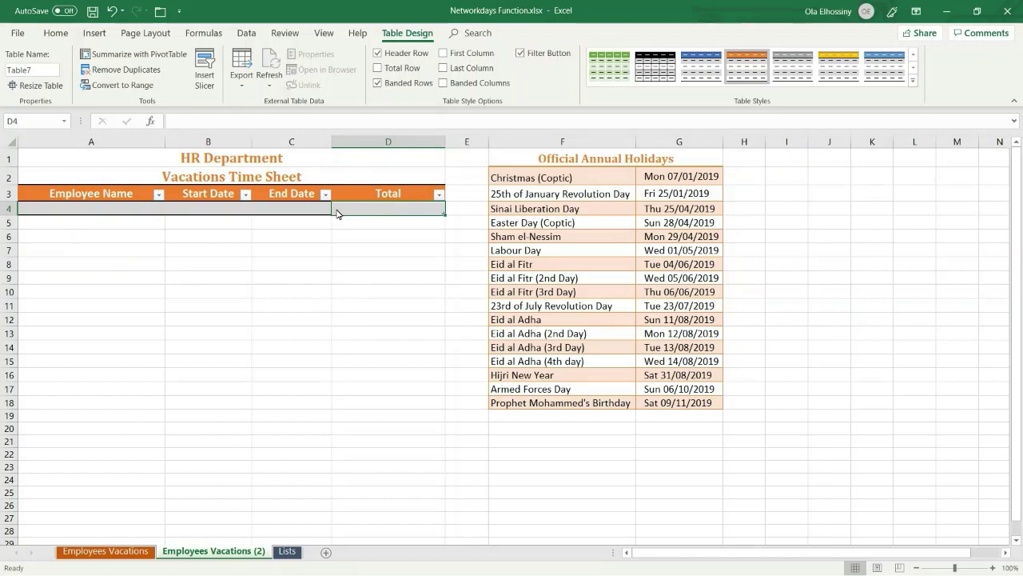
- Add list data validation with source =EmployeesList to Employee Name cell A4, and choose Employee2 from its list
{"action": "left_click", "coordinate": [132, 212]}
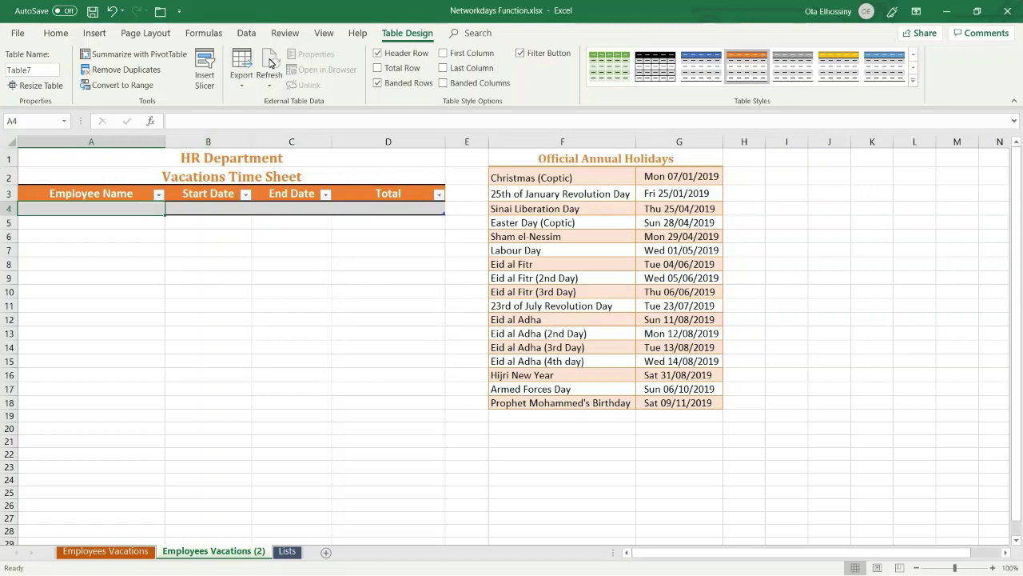
{"action": "left_click", "coordinate": [248, 34]}
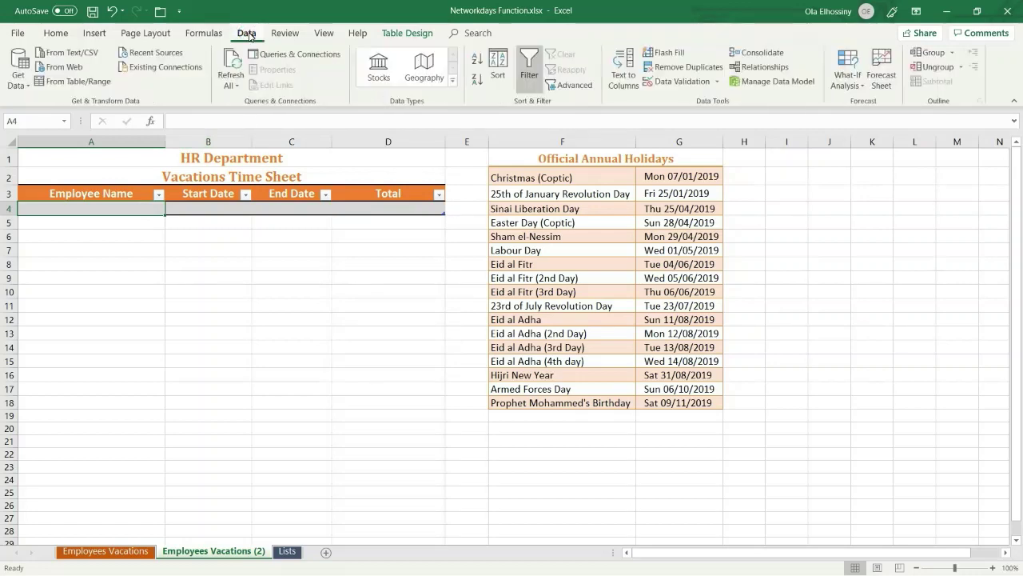
{"action": "left_click", "coordinate": [700, 82]}
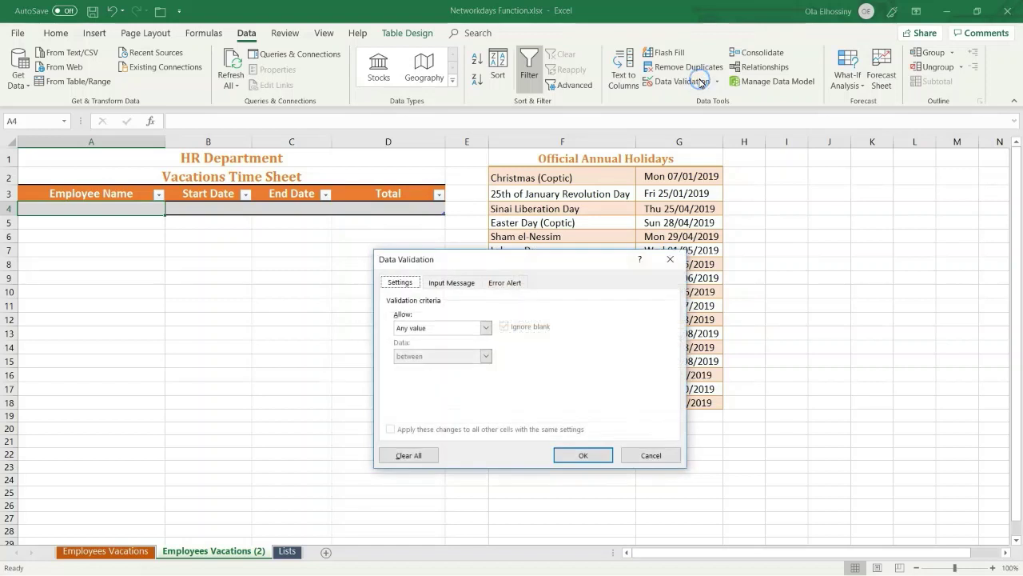
{"action": "left_click", "coordinate": [486, 328]}
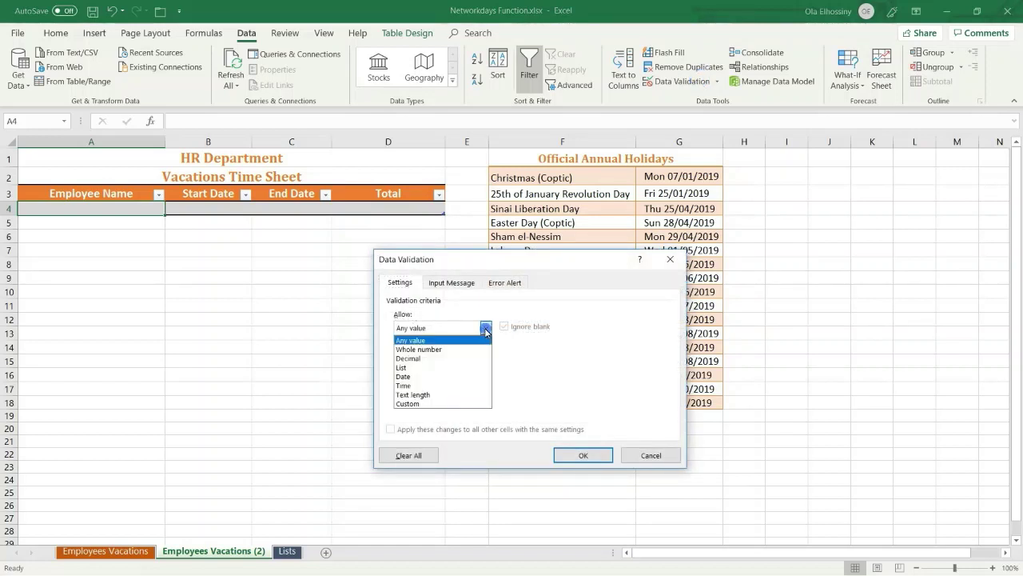
{"action": "left_click", "coordinate": [444, 369]}
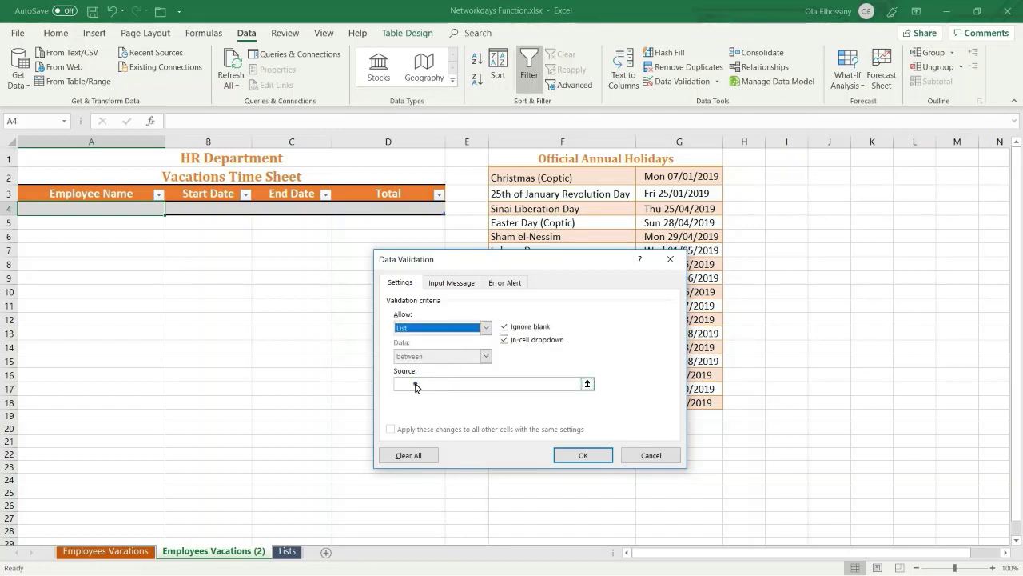
{"action": "left_click", "coordinate": [415, 384]}
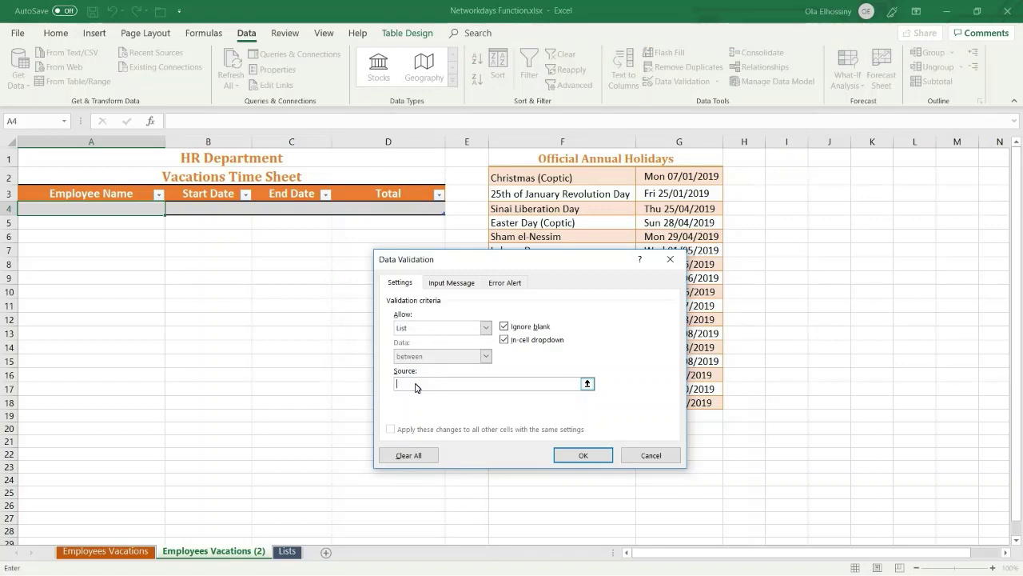
{"action": "left_click", "coordinate": [209, 35]}
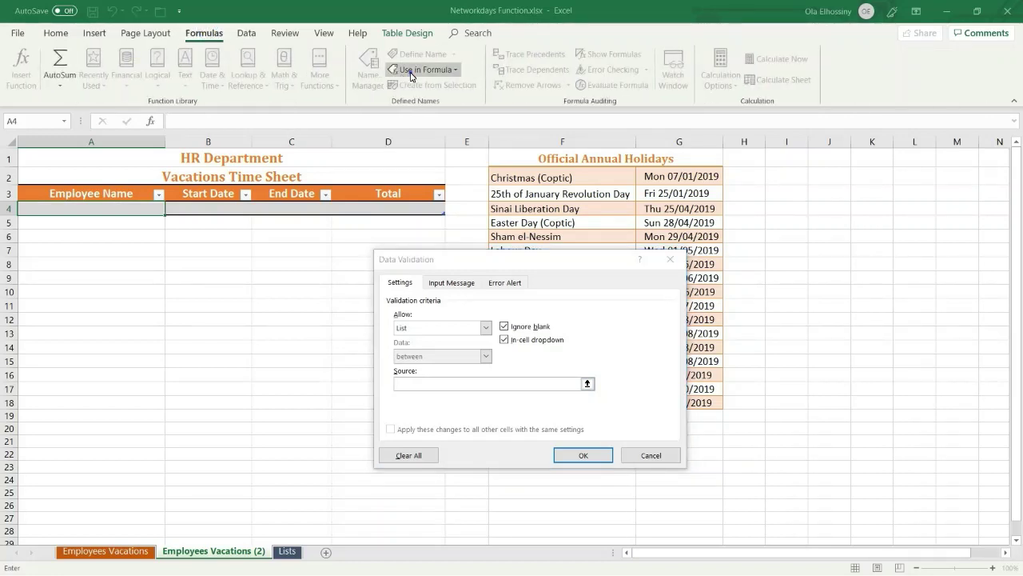
{"action": "left_click", "coordinate": [412, 73]}
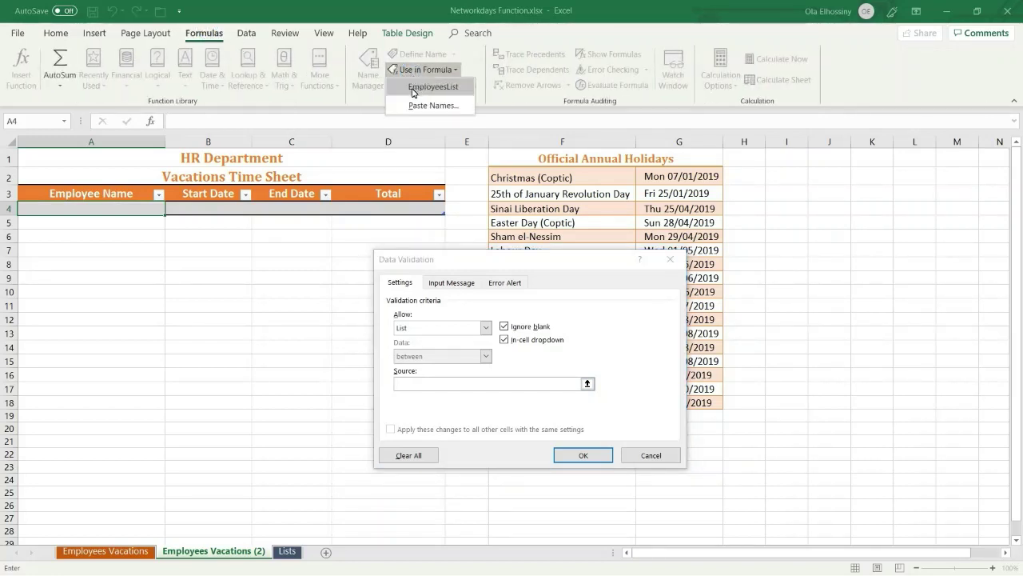
{"action": "left_click", "coordinate": [411, 93]}
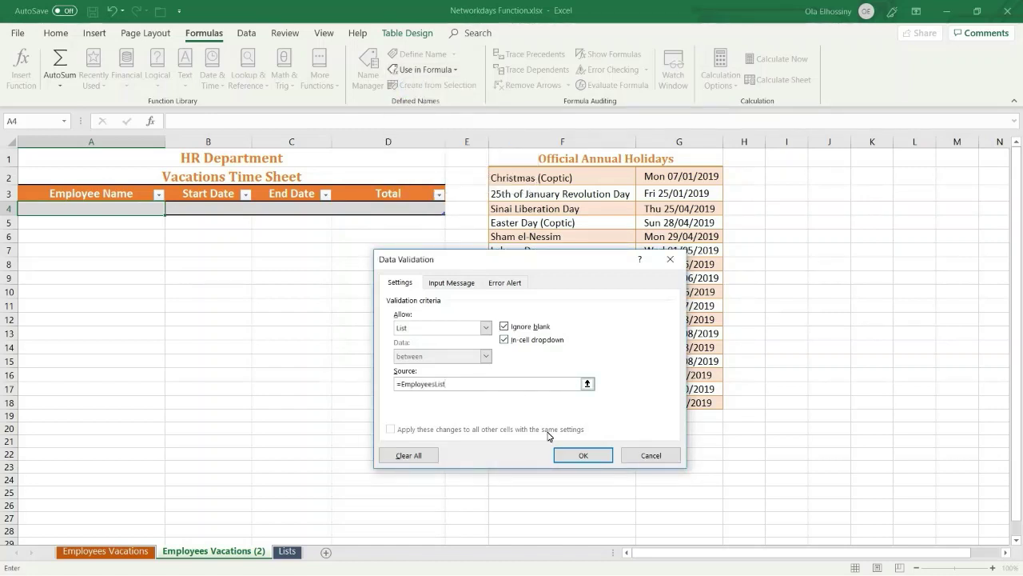
{"action": "left_click", "coordinate": [568, 456]}
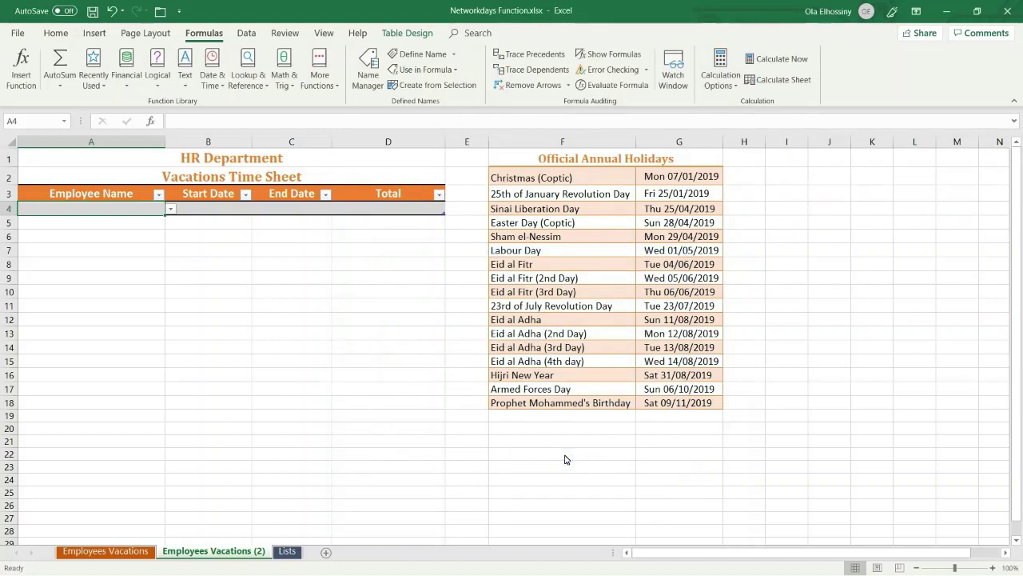
{"action": "left_click", "coordinate": [171, 210]}
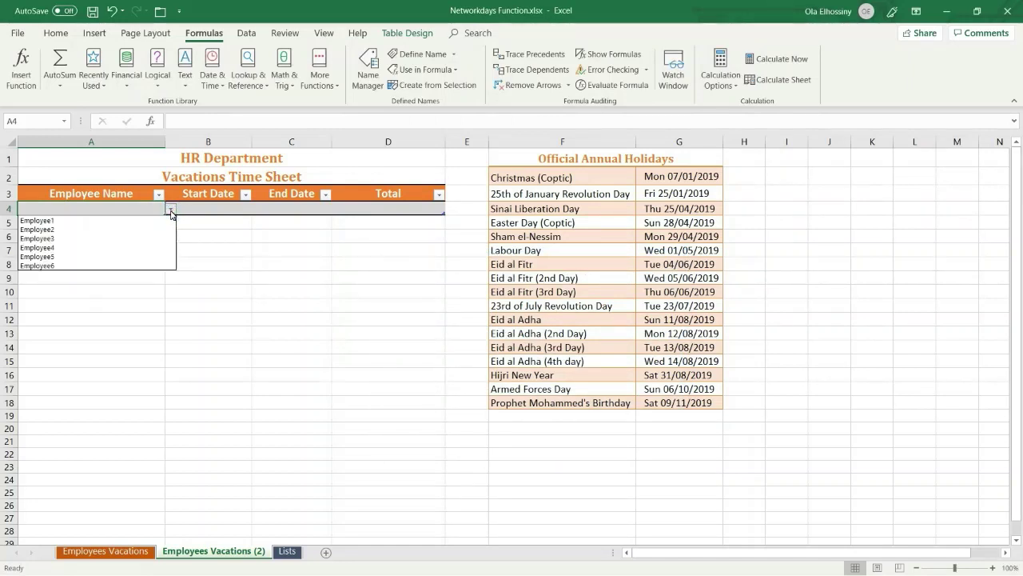
{"action": "left_click", "coordinate": [150, 228]}
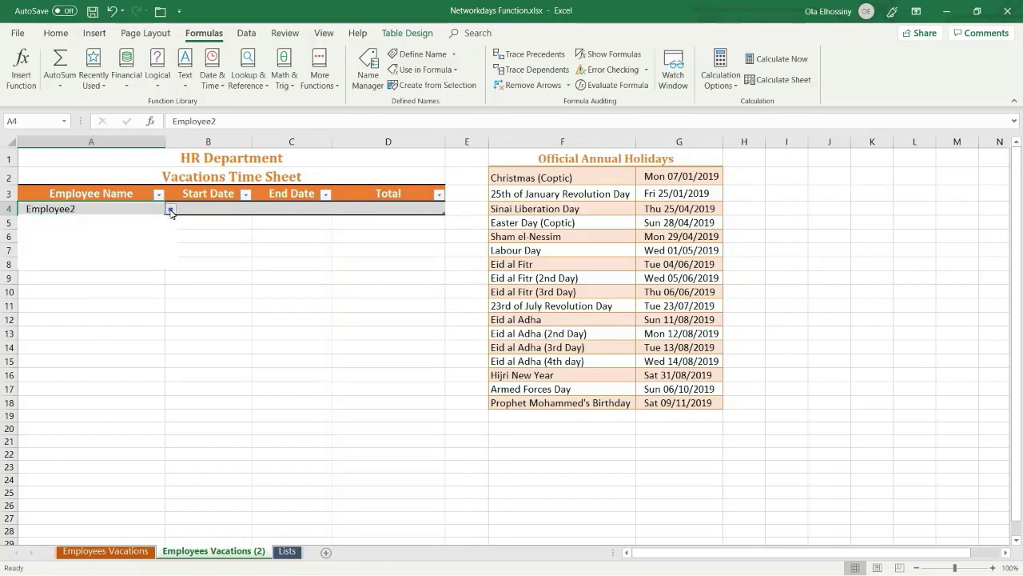
- Test the Employee Name list in cell A4 by choosing Employee3 and finally Employee6
{"action": "left_click", "coordinate": [170, 211]}
{"action": "left_click", "coordinate": [149, 242]}
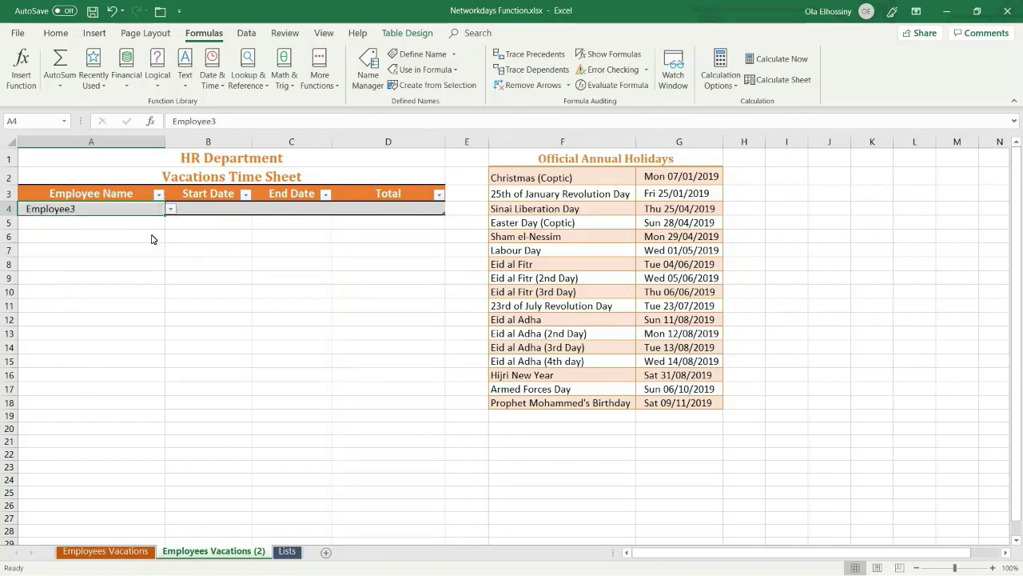
{"action": "left_click", "coordinate": [170, 209]}
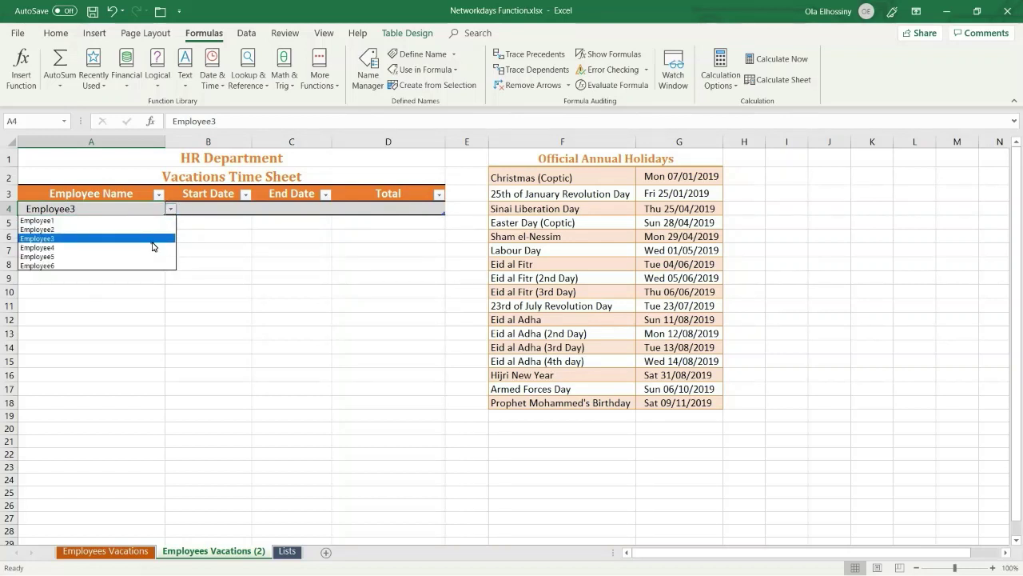
{"action": "left_click", "coordinate": [154, 244]}
{"action": "left_click", "coordinate": [170, 210]}
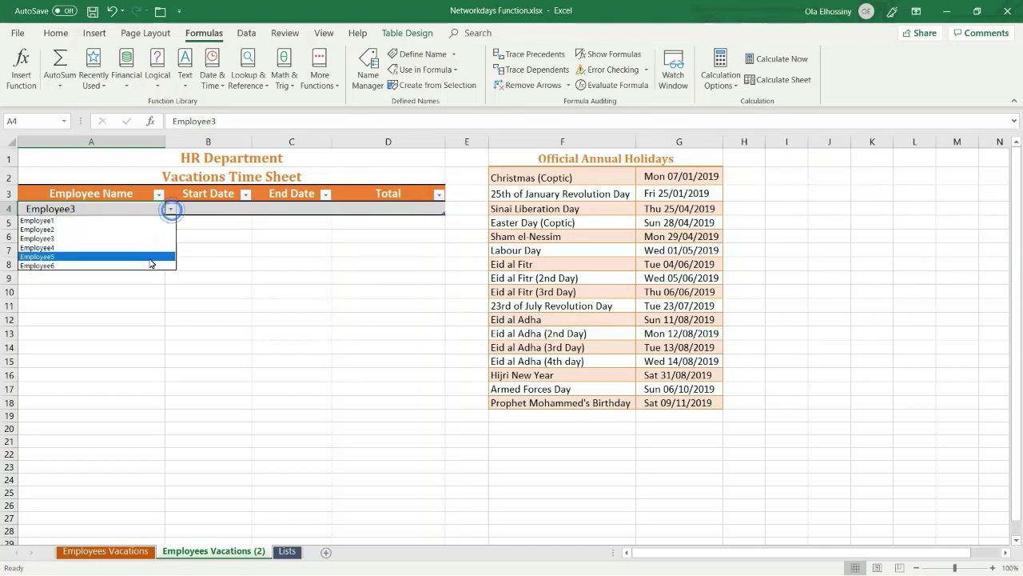
{"action": "left_click", "coordinate": [149, 265]}
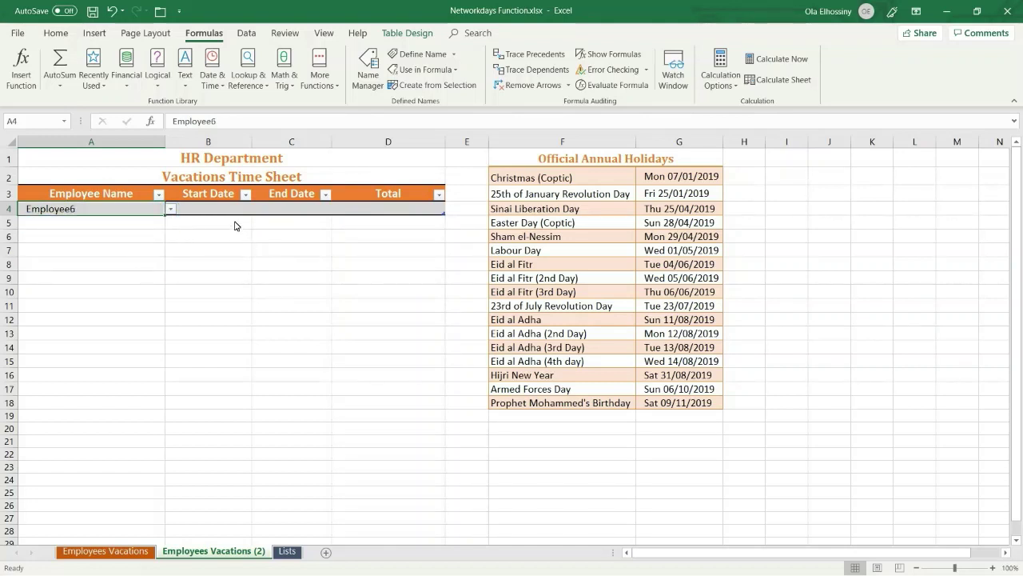
- Start a NETWORKDAYS.INTL formula in Total cell D4 with B4 as the start date and C4 as the end date
{"action": "left_click", "coordinate": [366, 210]}
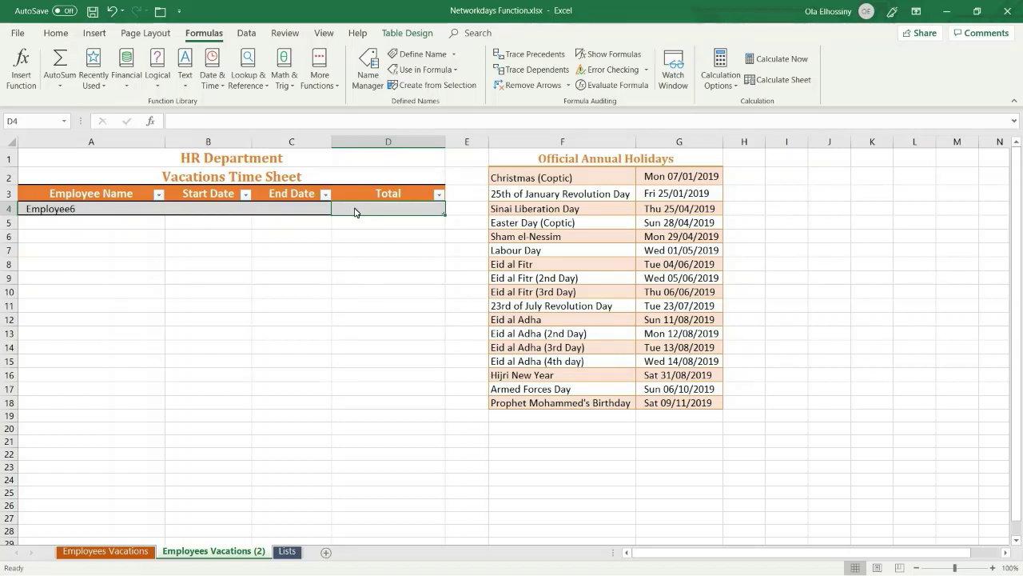
{"action": "left_click", "coordinate": [186, 125]}
{"action": "type", "text": "="}
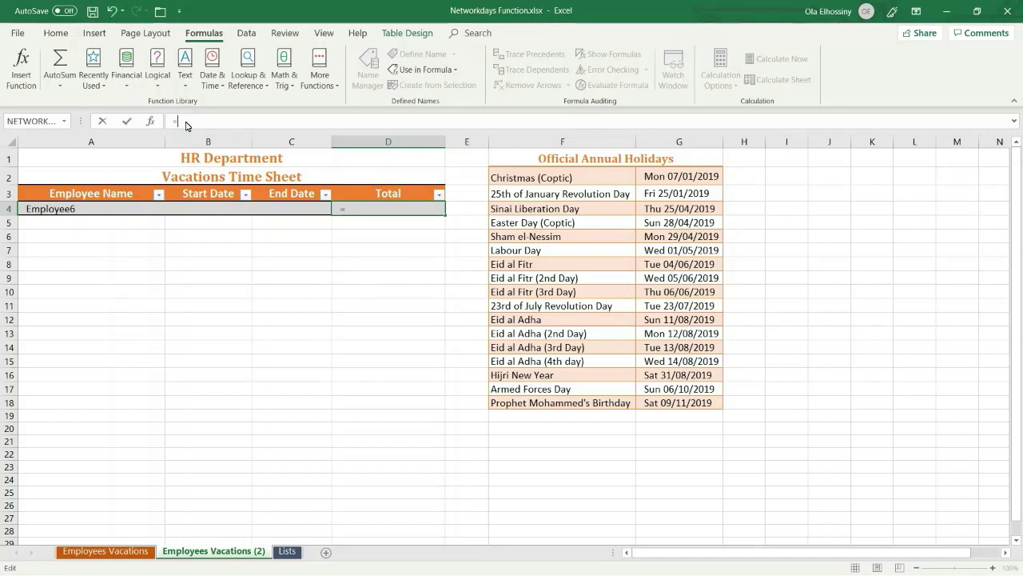
{"action": "type", "text": "netw"}
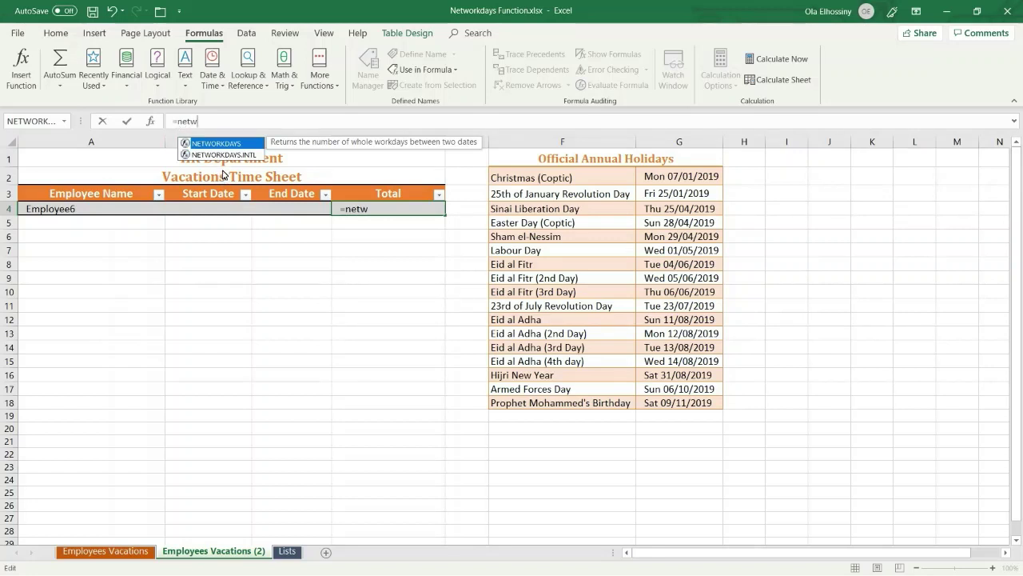
{"action": "double_click", "coordinate": [225, 155]}
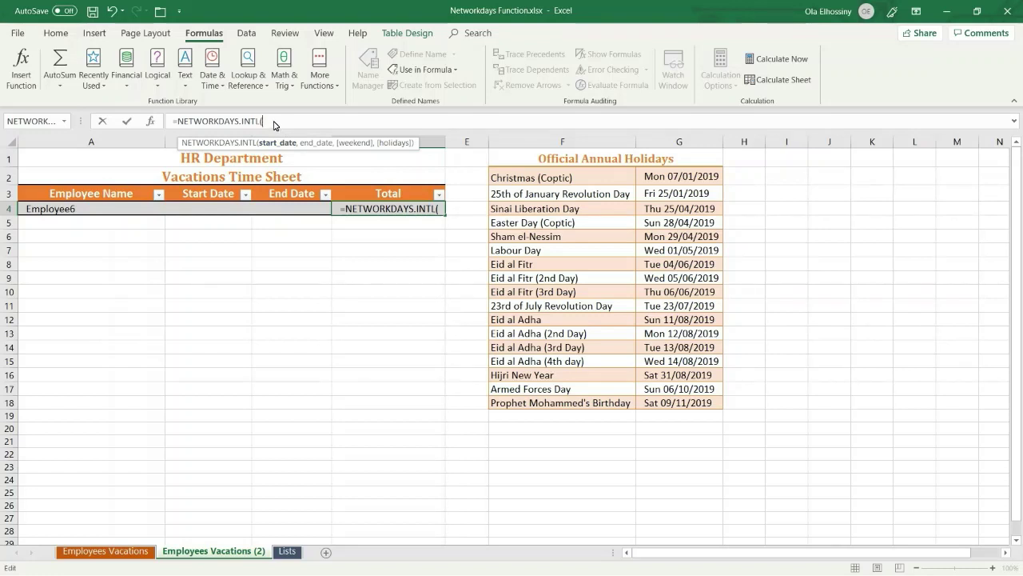
{"action": "type", "text": "b4"}
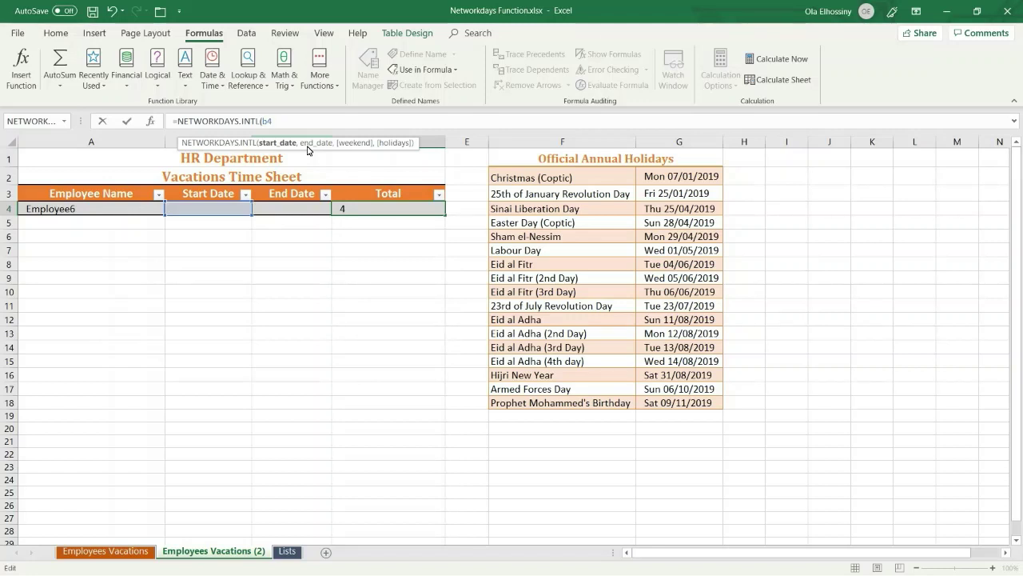
{"action": "type", "text": ","}
{"action": "type", "text": "c4"}
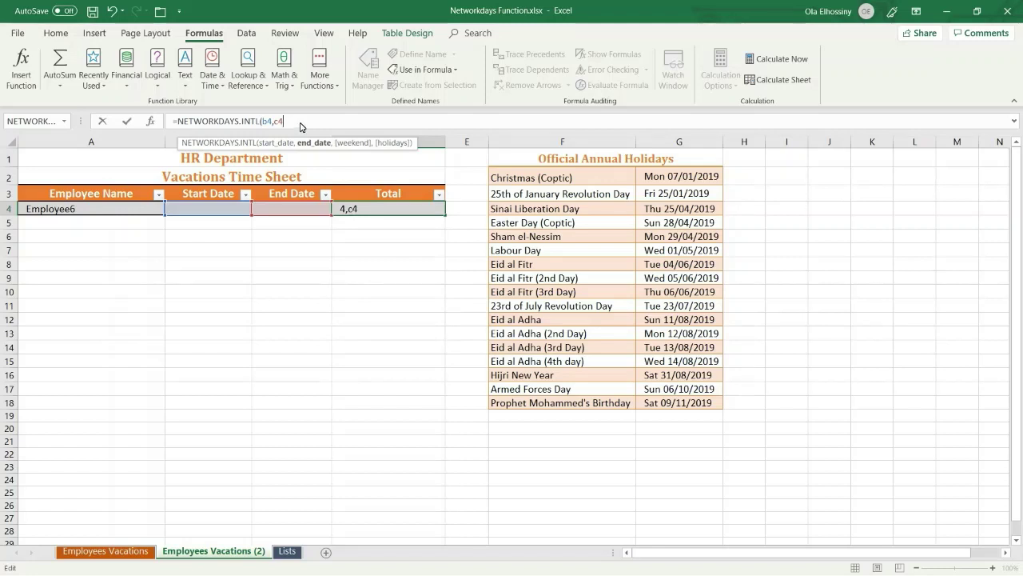
- Complete the D4 formula with weekend option 7 (Friday, Saturday) and the absolute holiday range $G$2:$G$18, and enter it
{"action": "type", "text": ","}
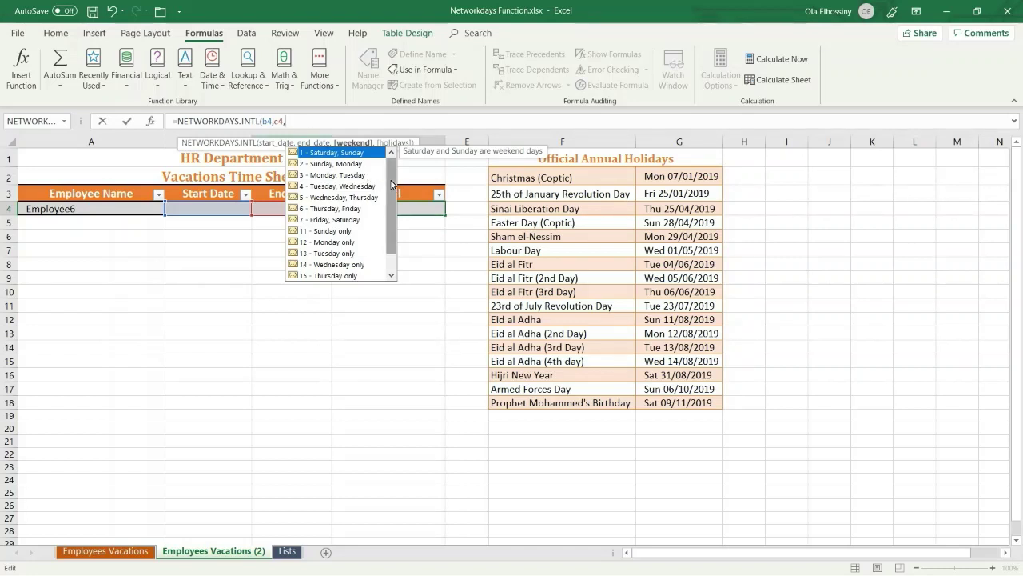
{"action": "left_click_drag", "start_coordinate": [392, 186], "coordinate": [392, 208]}
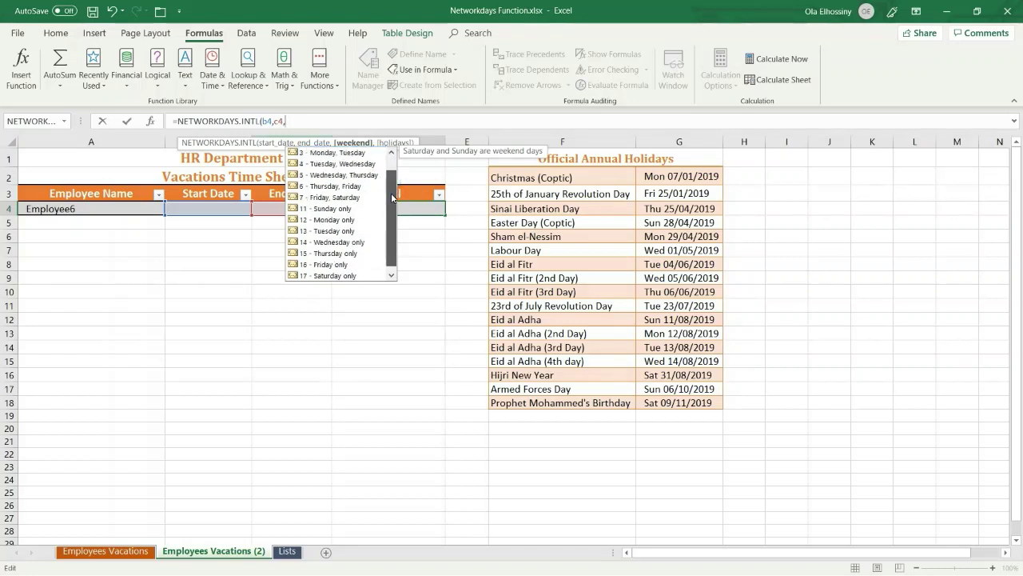
{"action": "double_click", "coordinate": [348, 198]}
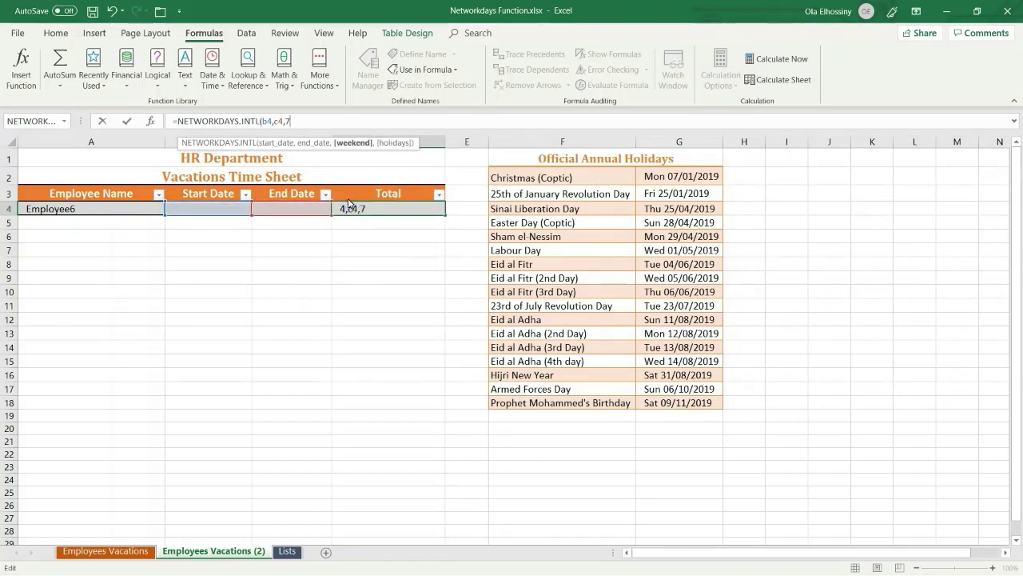
{"action": "type", "text": ","}
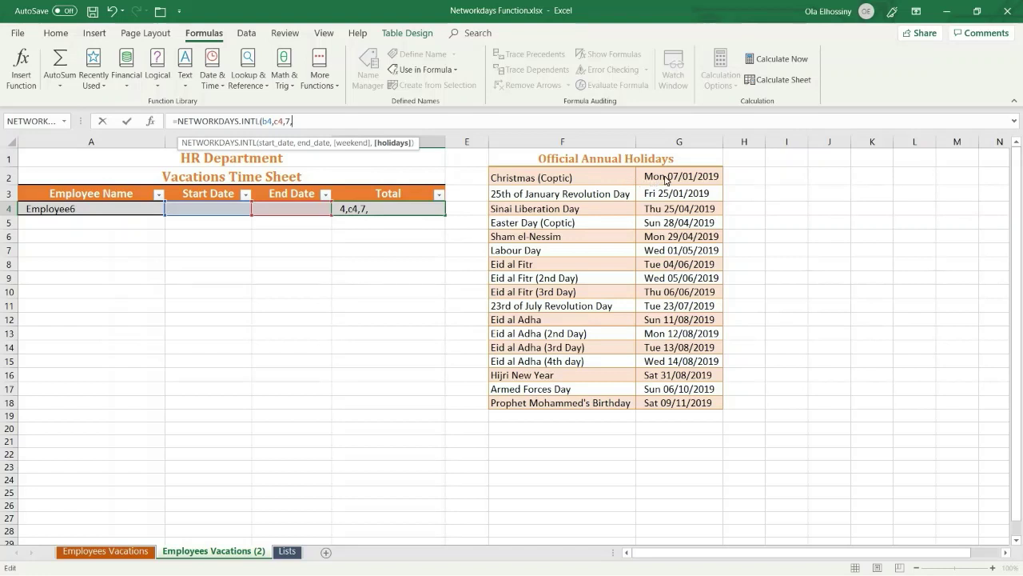
{"action": "left_click_drag", "start_coordinate": [665, 179], "coordinate": [683, 404]}
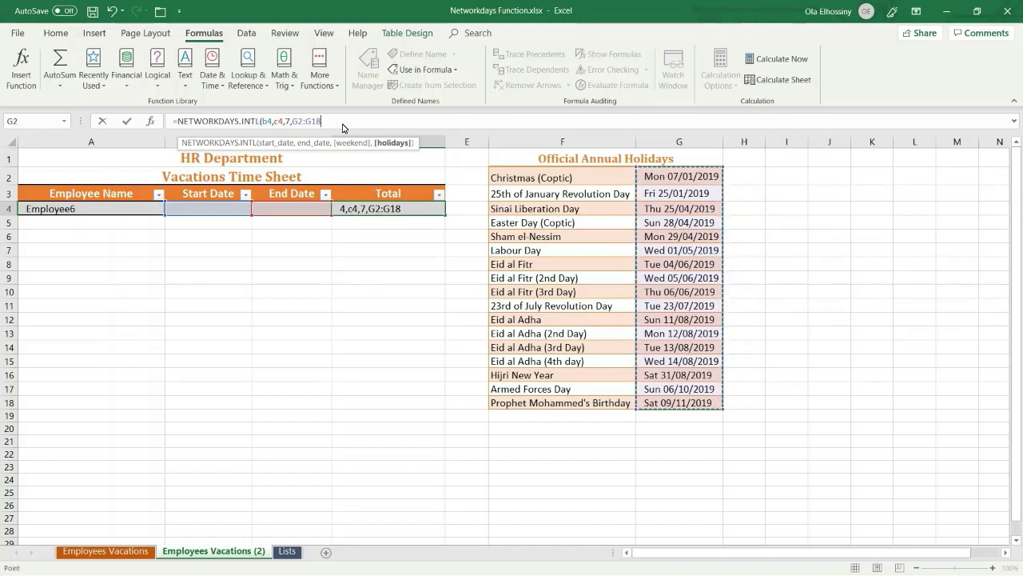
{"action": "key", "text": "F4"}
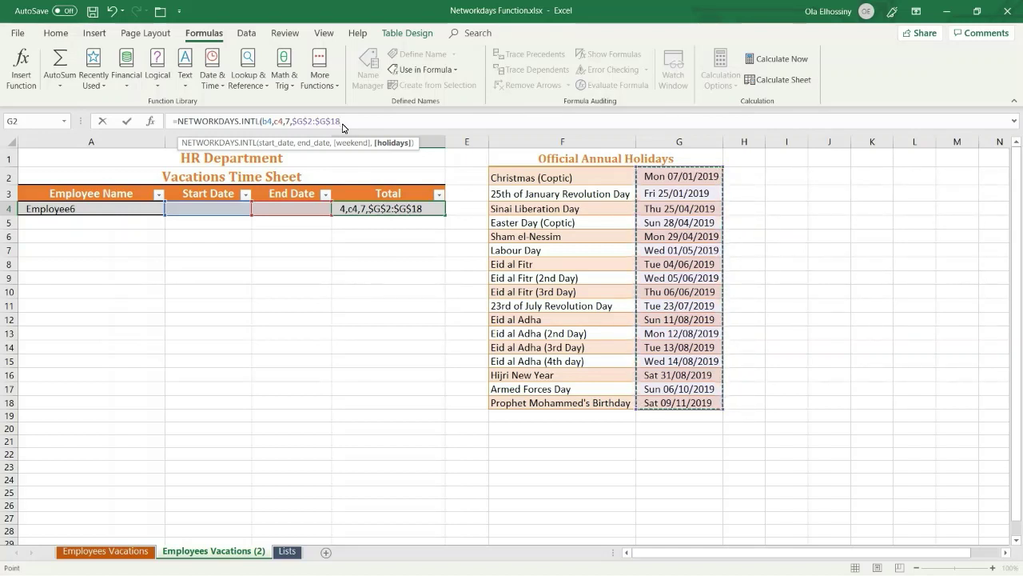
{"action": "type", "text": ")"}
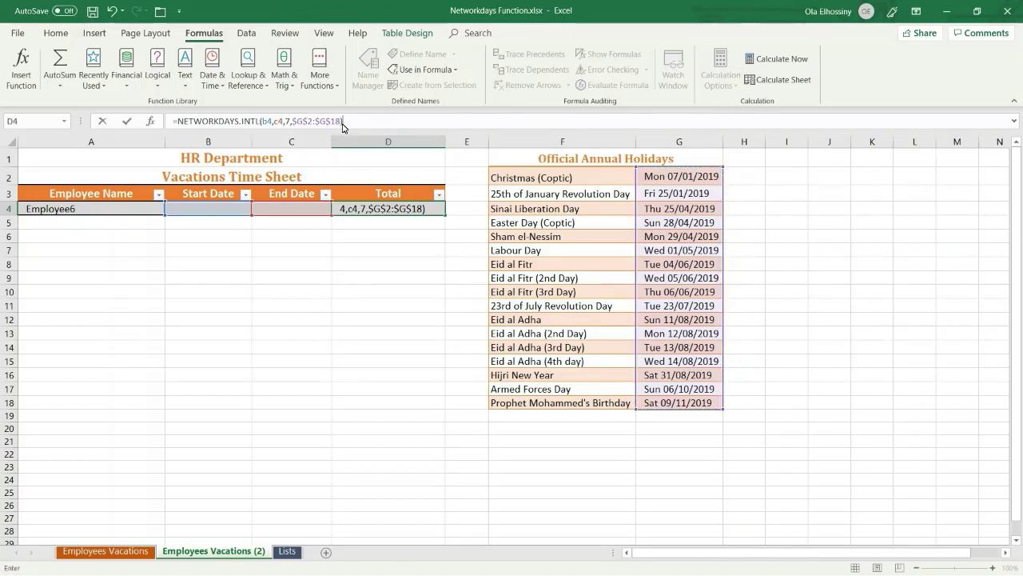
{"action": "key", "text": "ctrl+Return"}
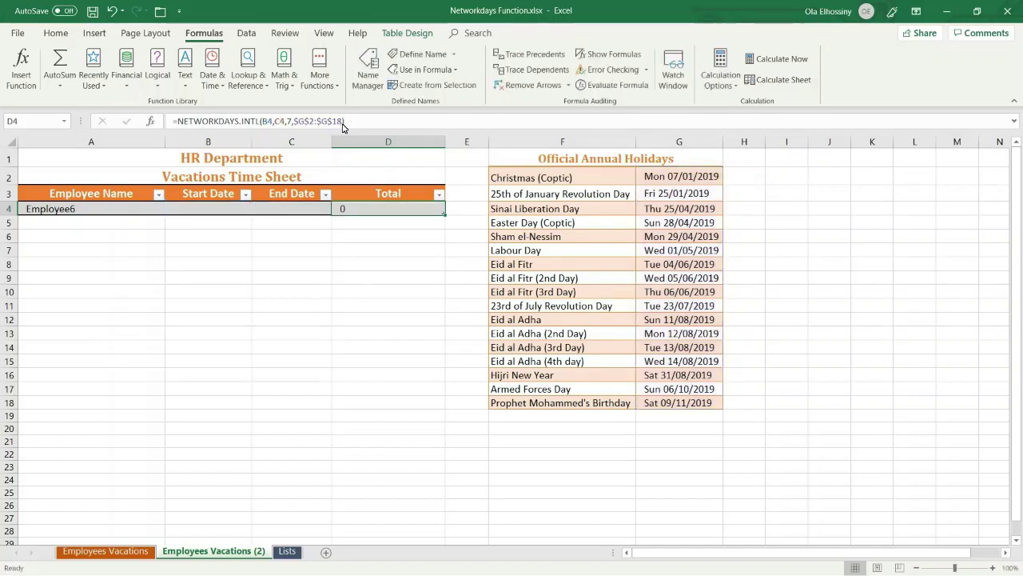
- Enter the start date 1/7/2019 in B4 and the end date 8/07/2019 in C4
{"action": "left_click", "coordinate": [190, 212]}
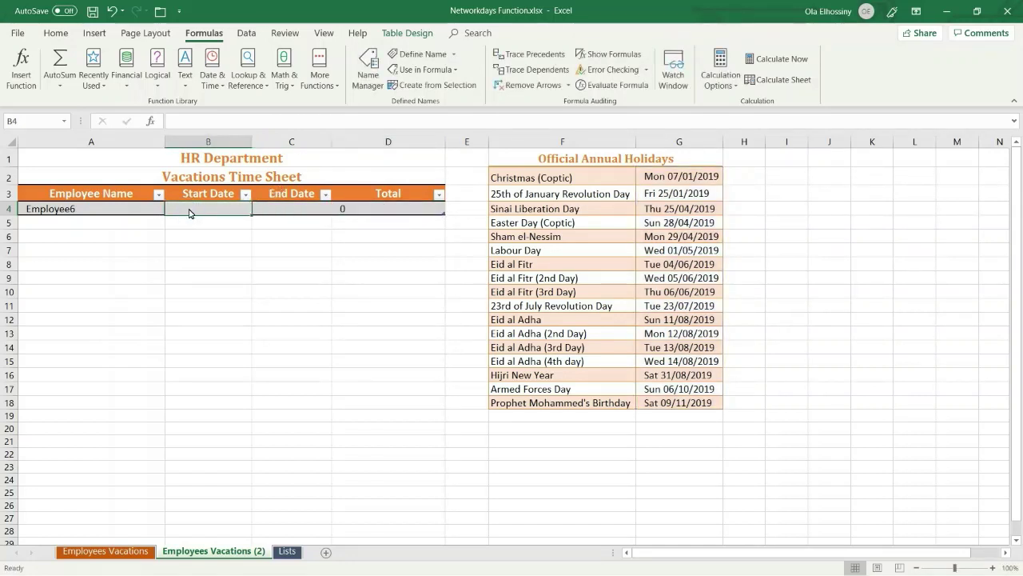
{"action": "type", "text": "1/7"}
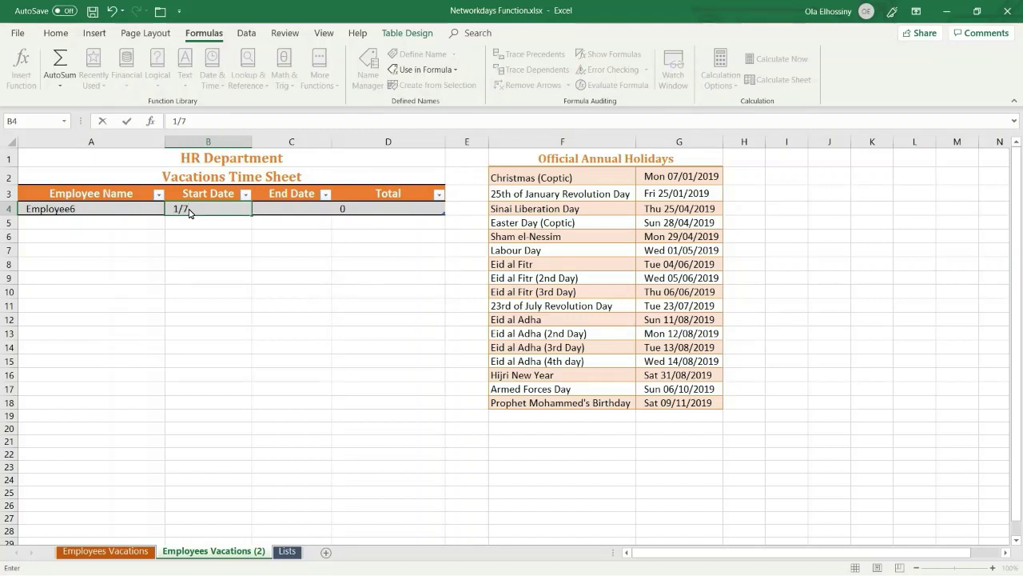
{"action": "type", "text": "/2019"}
{"action": "key", "text": "Tab"}
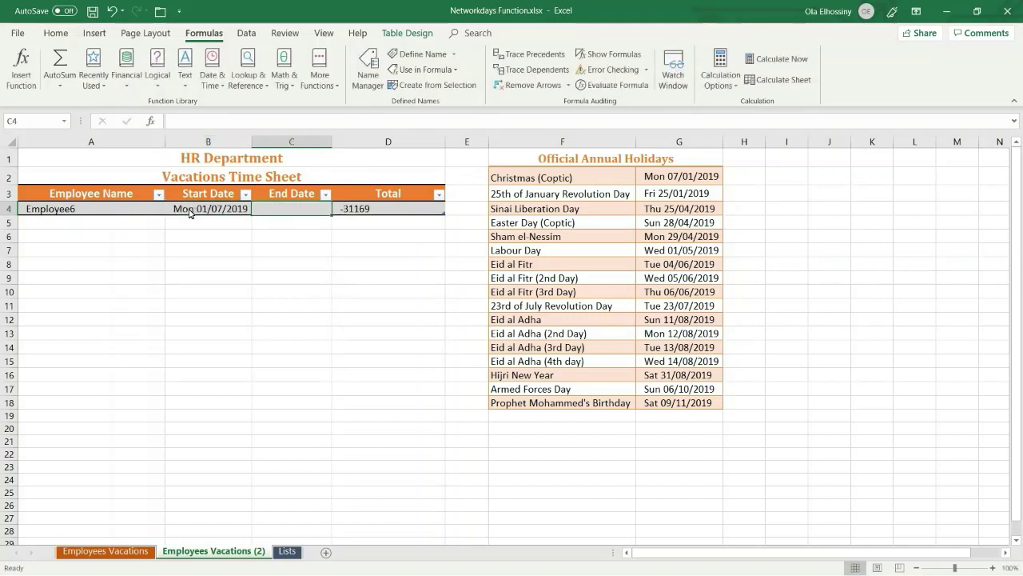
{"action": "type", "text": "8/"}
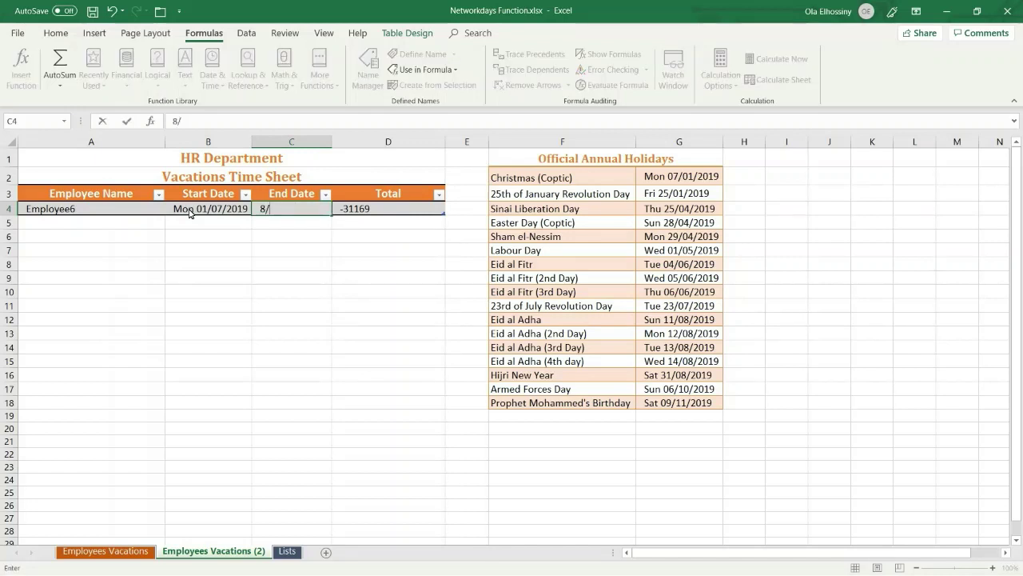
{"action": "type", "text": "07/2019"}
{"action": "key", "text": "Tab"}
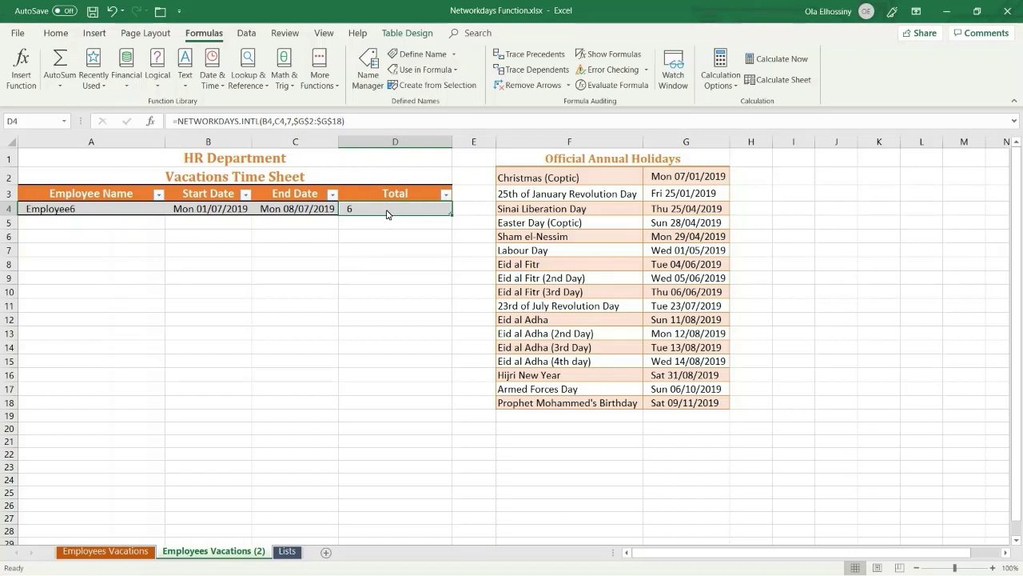
- Add a total row to the vacations time sheet table
{"action": "left_click", "coordinate": [307, 209]}
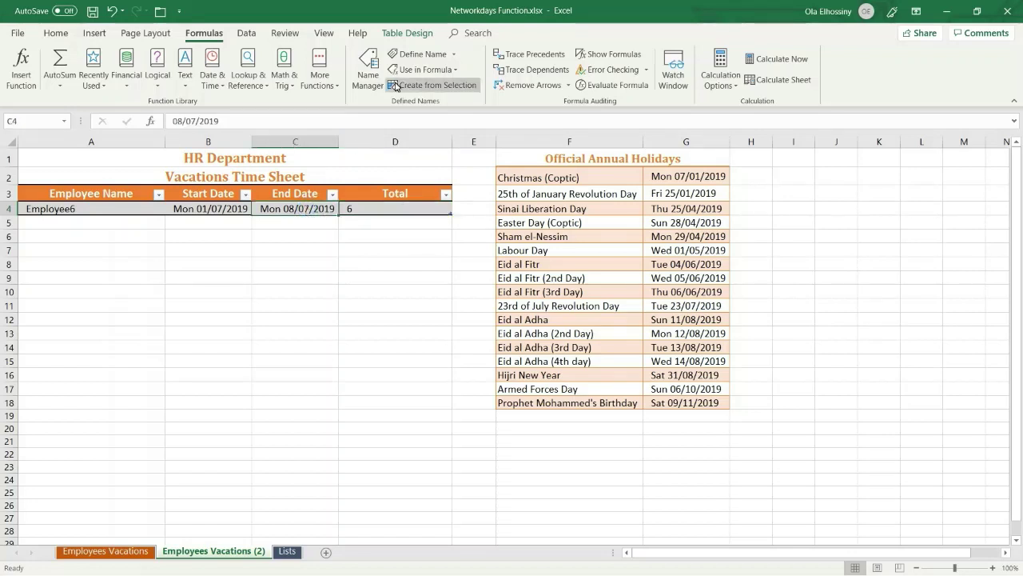
{"action": "left_click", "coordinate": [404, 33]}
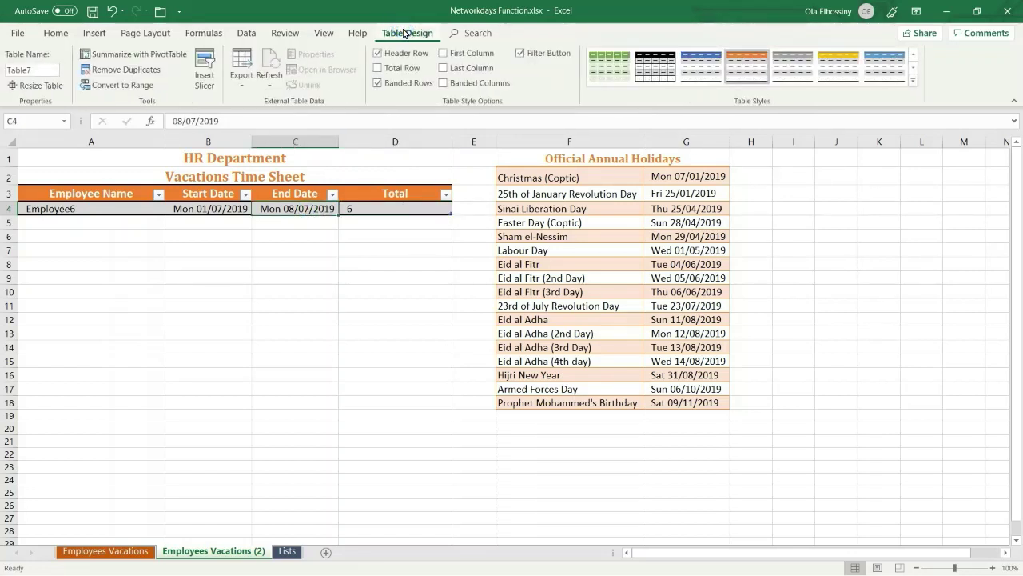
{"action": "left_click", "coordinate": [379, 69]}
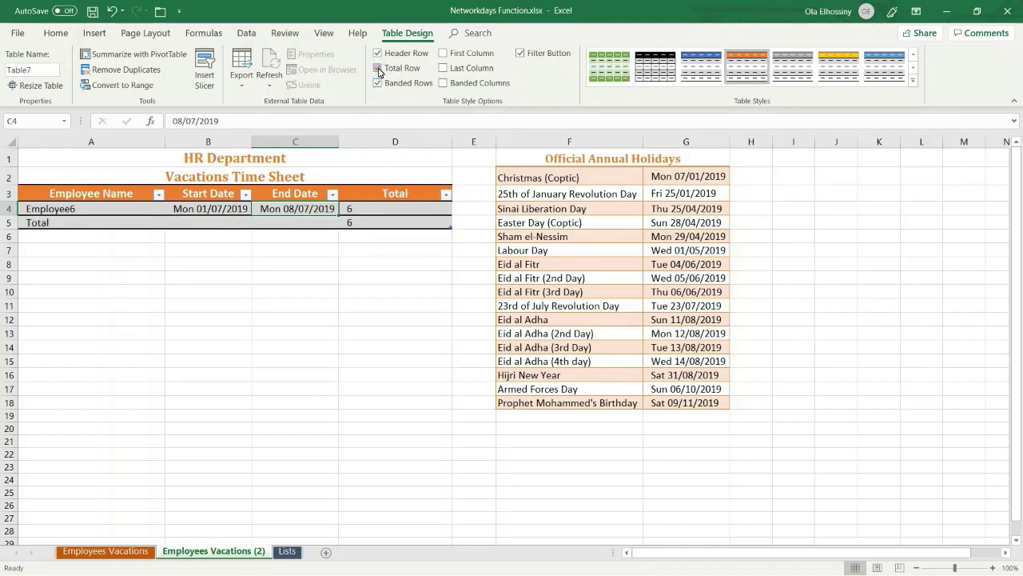
- On the Employees Vacations sheet, examine the formula in the table's total row
{"action": "left_click", "coordinate": [112, 551]}
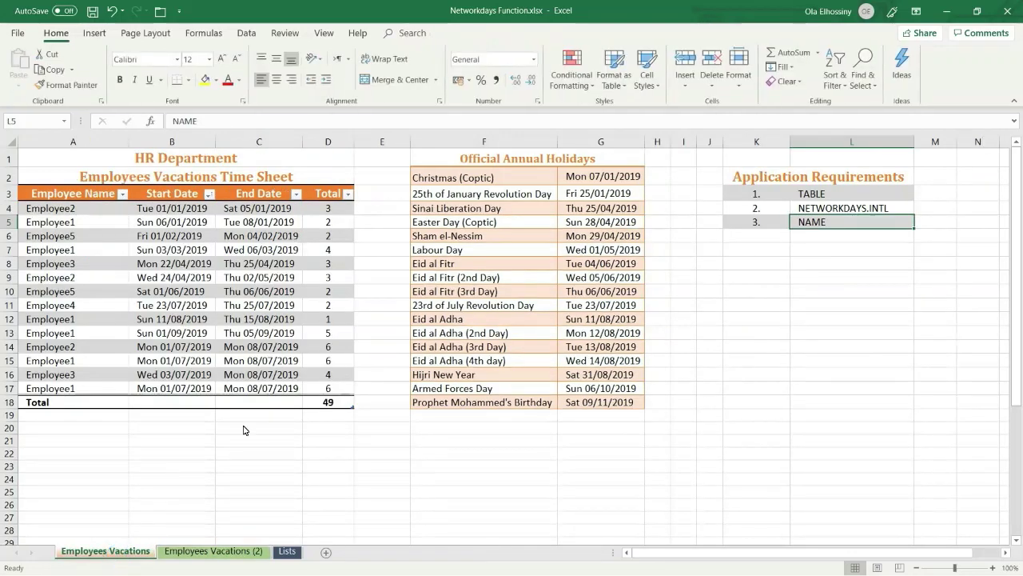
{"action": "left_click", "coordinate": [279, 350]}
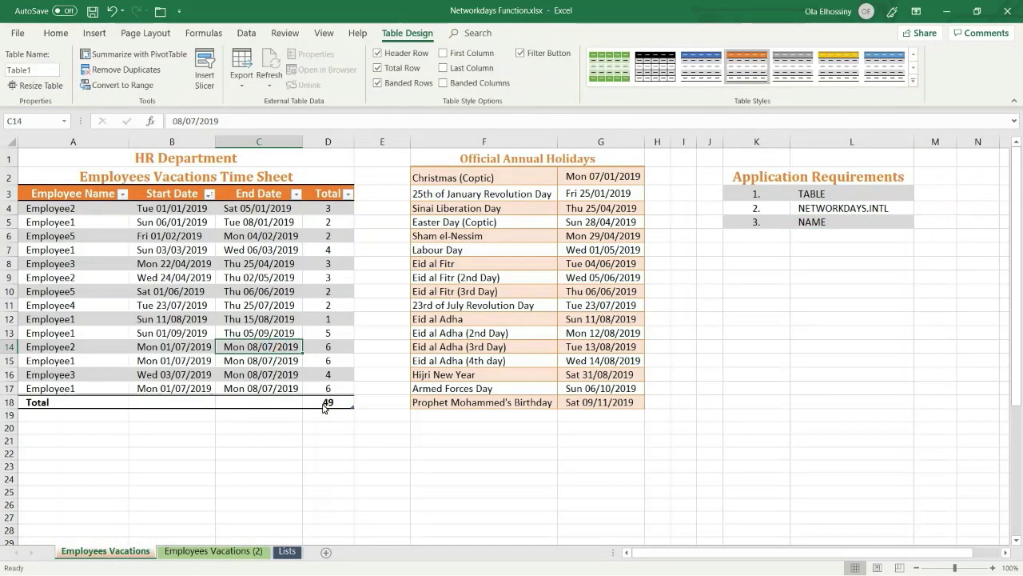
{"action": "left_click", "coordinate": [324, 404]}
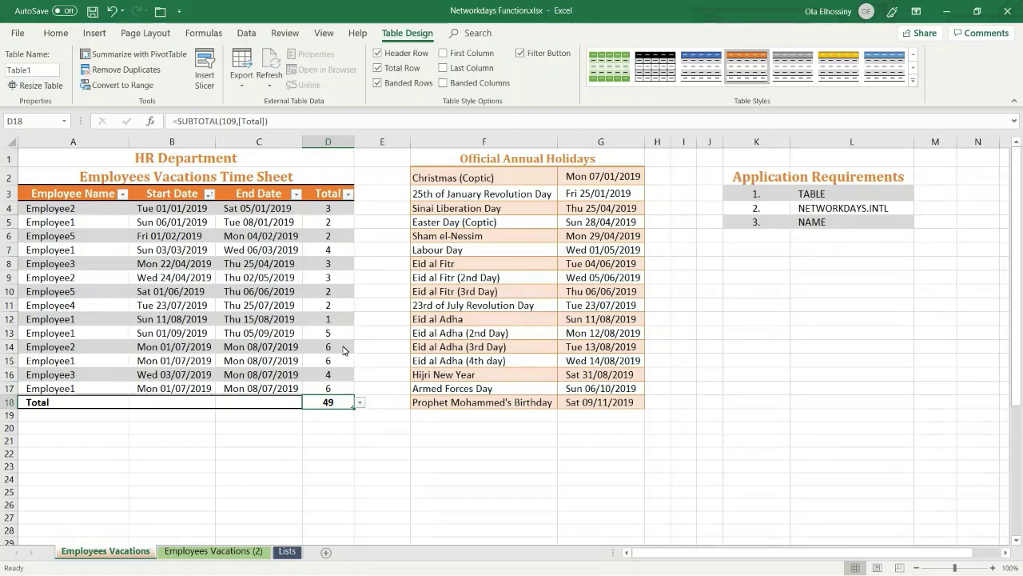
- Filter the time sheet's Employee Name column to show only Employee1
{"action": "left_click", "coordinate": [122, 194]}
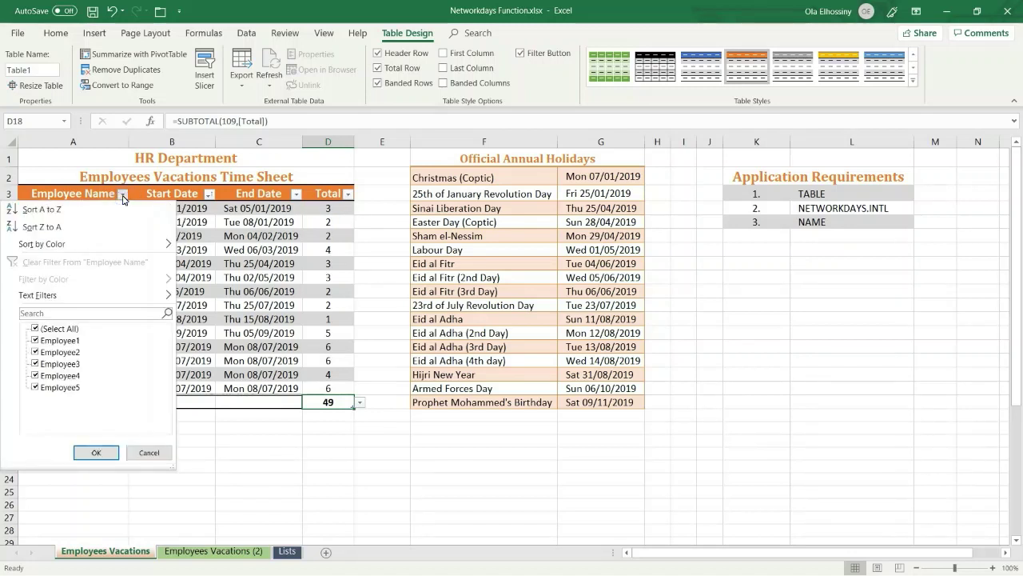
{"action": "left_click", "coordinate": [34, 330]}
{"action": "left_click", "coordinate": [35, 340]}
{"action": "left_click", "coordinate": [96, 452]}
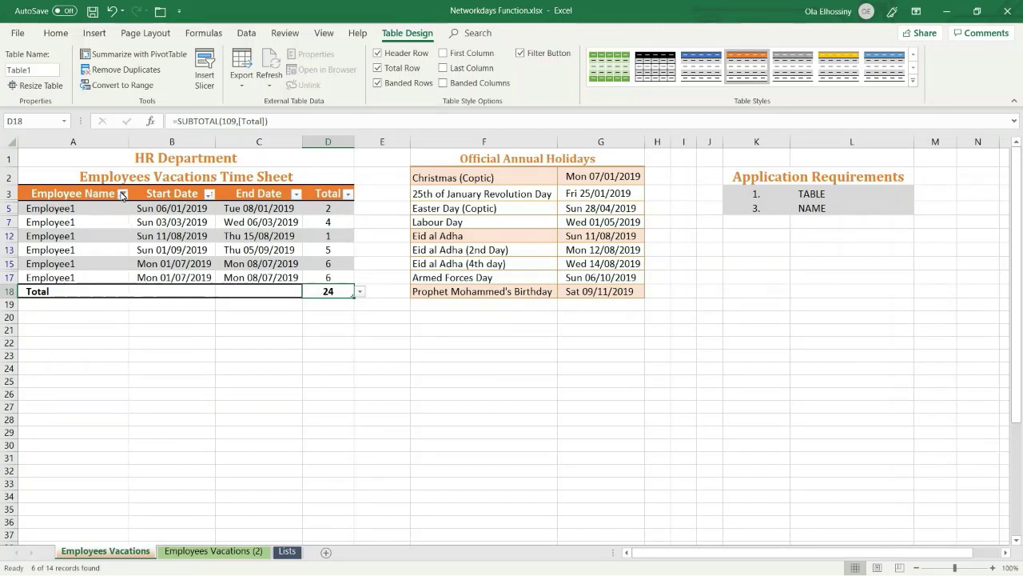
- Change the Employee Name filter to show only Employee2 instead of Employee1
{"action": "left_click", "coordinate": [122, 193]}
{"action": "left_click", "coordinate": [36, 352]}
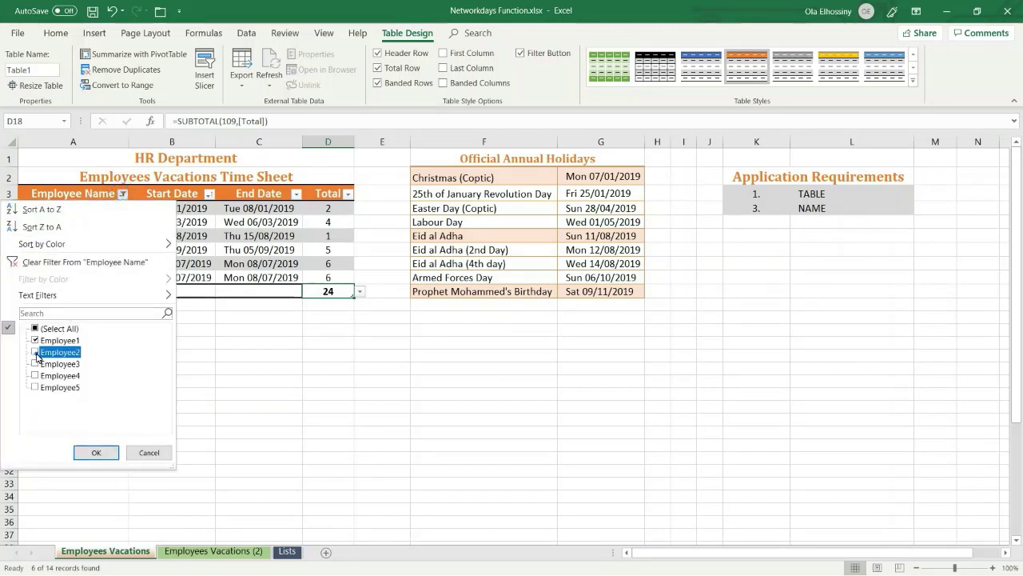
{"action": "left_click", "coordinate": [34, 342]}
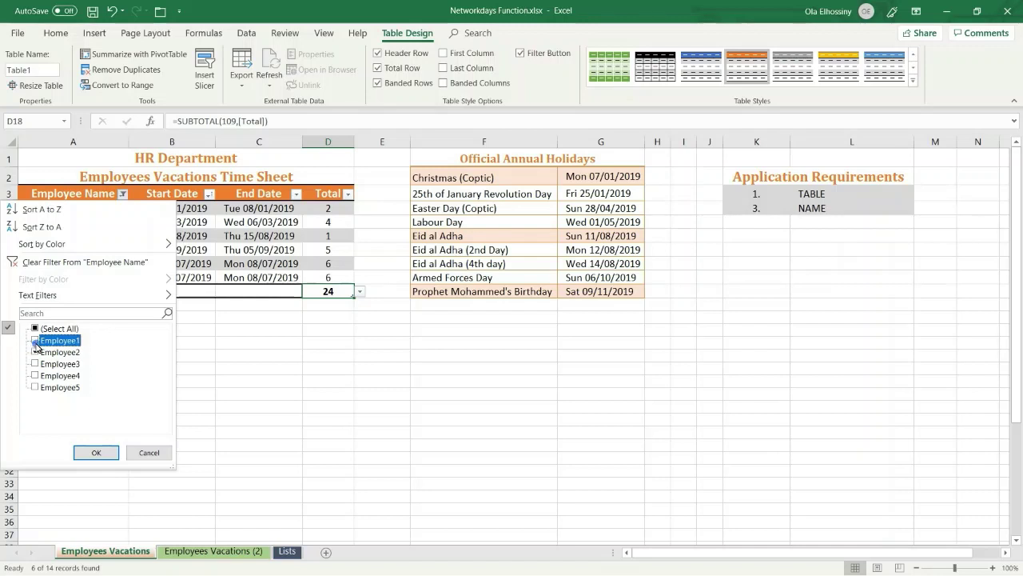
{"action": "left_click", "coordinate": [96, 453]}
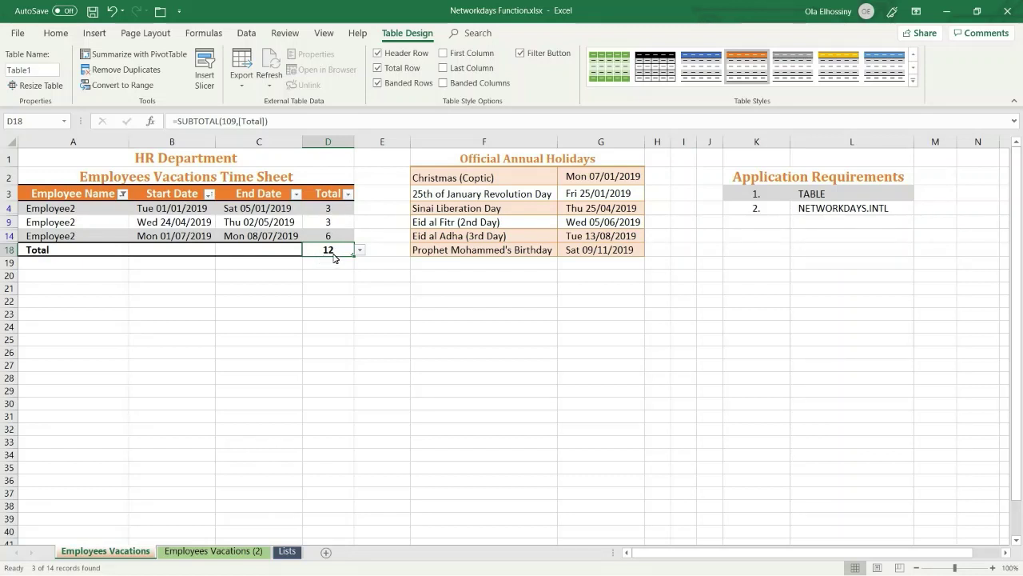
- Clear the Employee Name filter and select a cell in the End Date column
{"action": "left_click", "coordinate": [124, 195]}
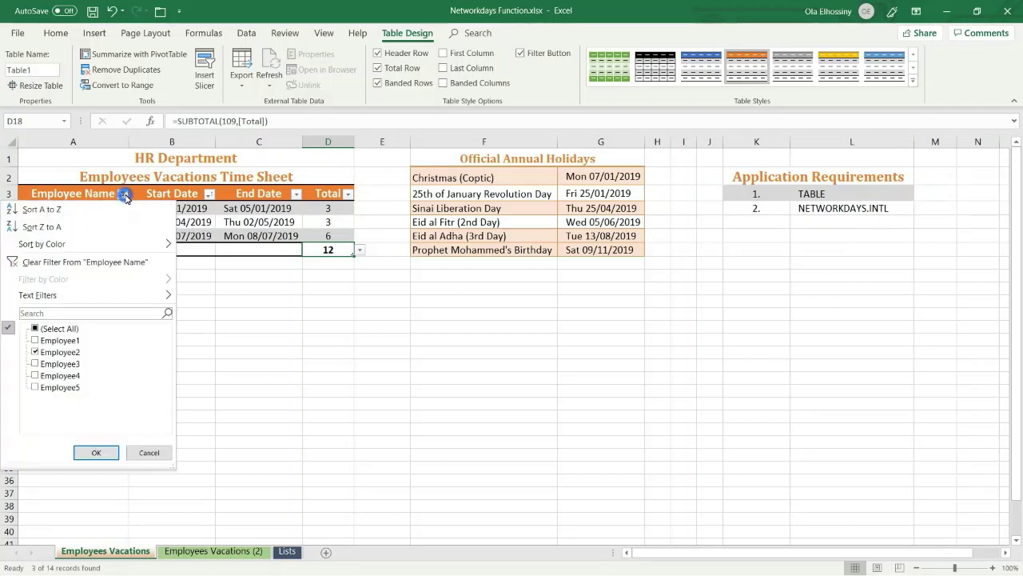
{"action": "left_click", "coordinate": [69, 263]}
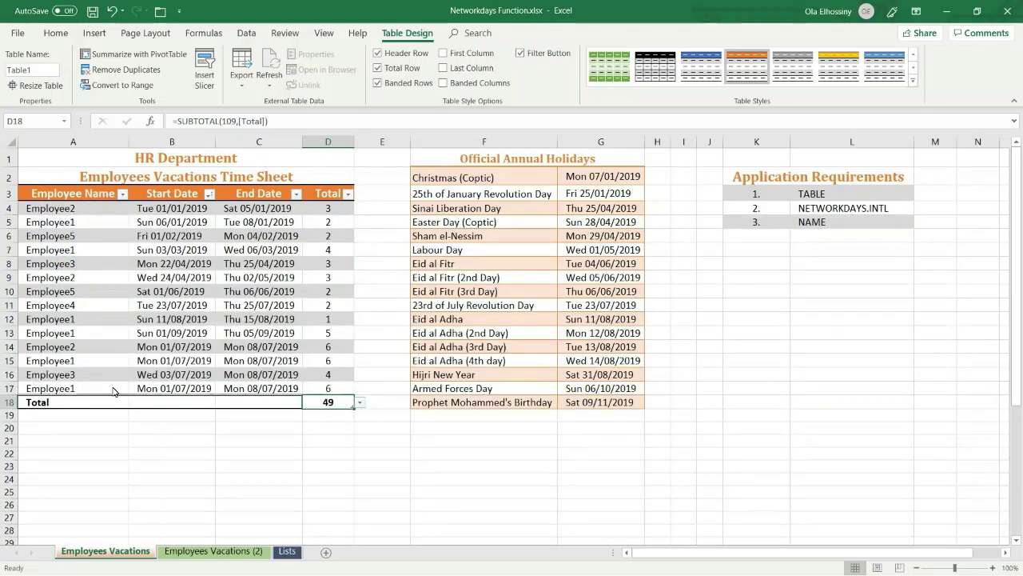
{"action": "left_click", "coordinate": [283, 352]}
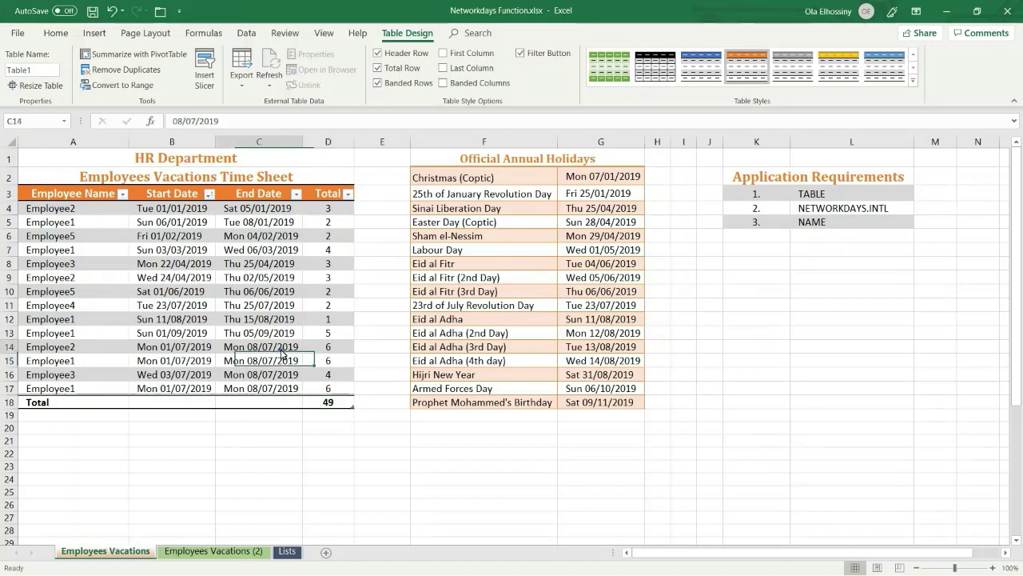